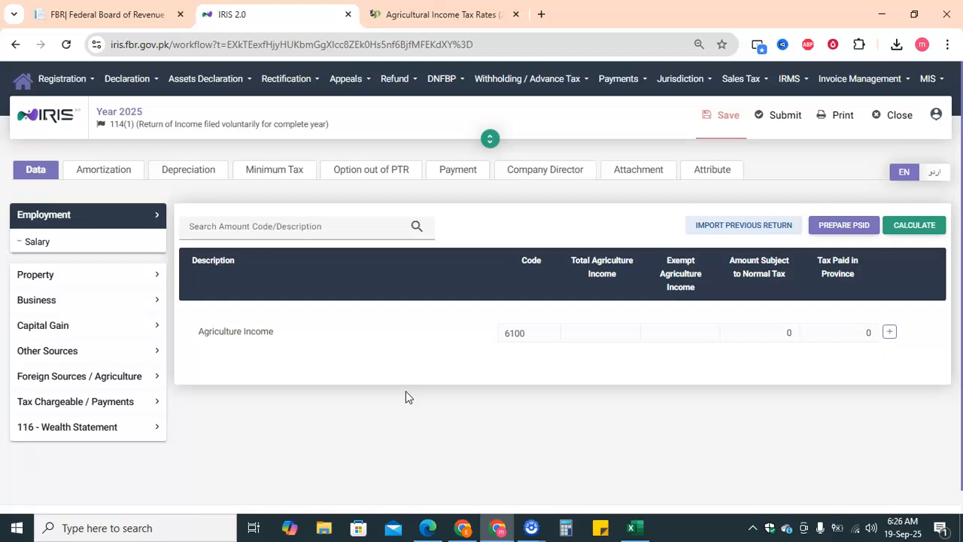
Open the Agriculture section under Foreign Sources / Agriculture in the 2025 income return
click(378, 394)
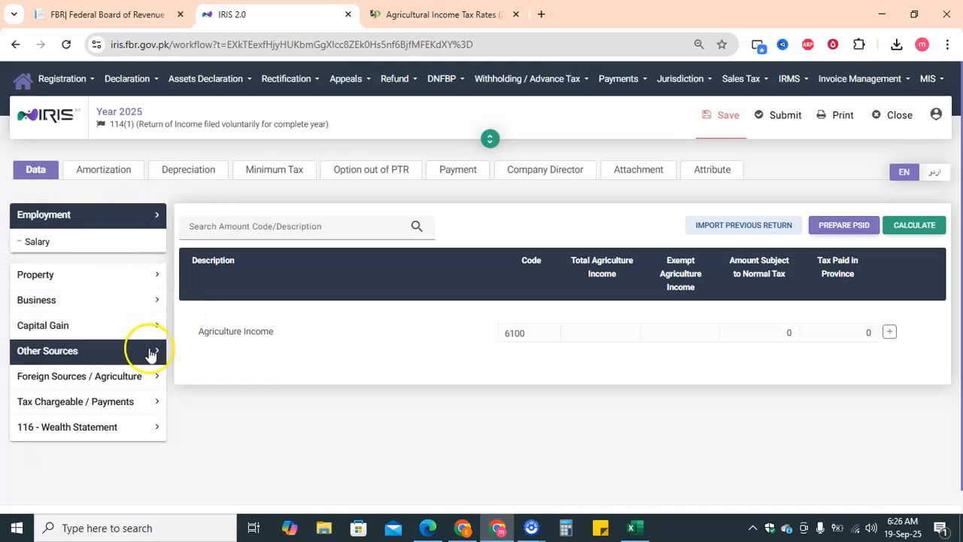
click(140, 374)
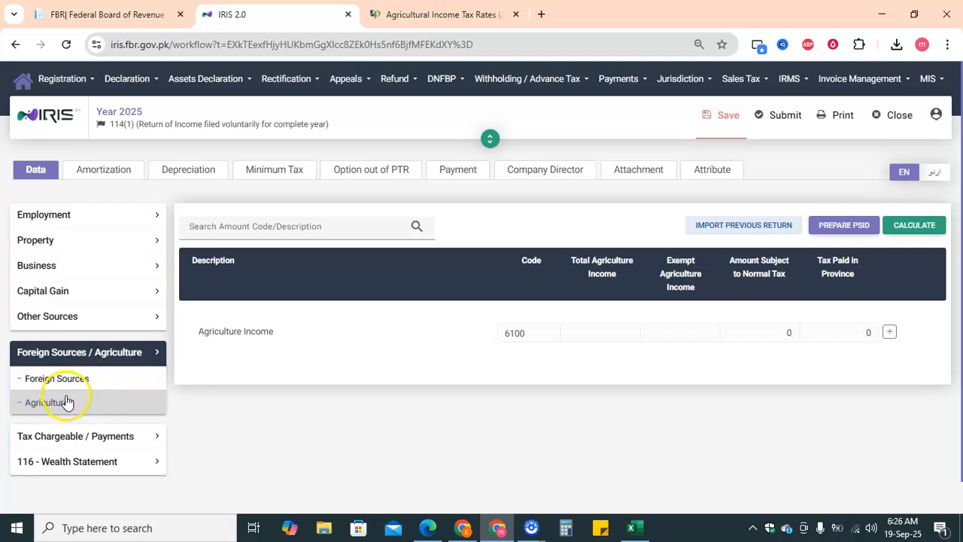
click(66, 403)
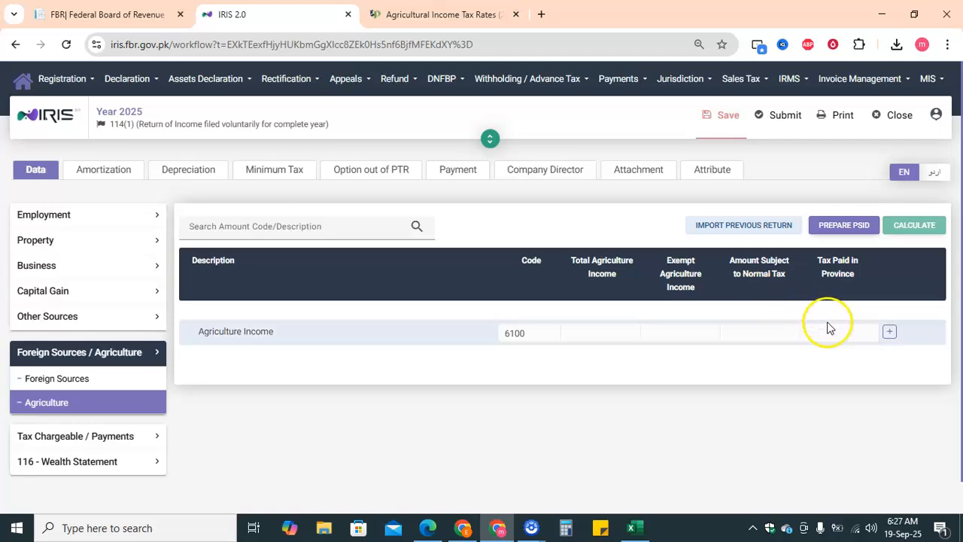
Start a new agriculture income entry under code 6100 and choose Punjab as its province
click(890, 332)
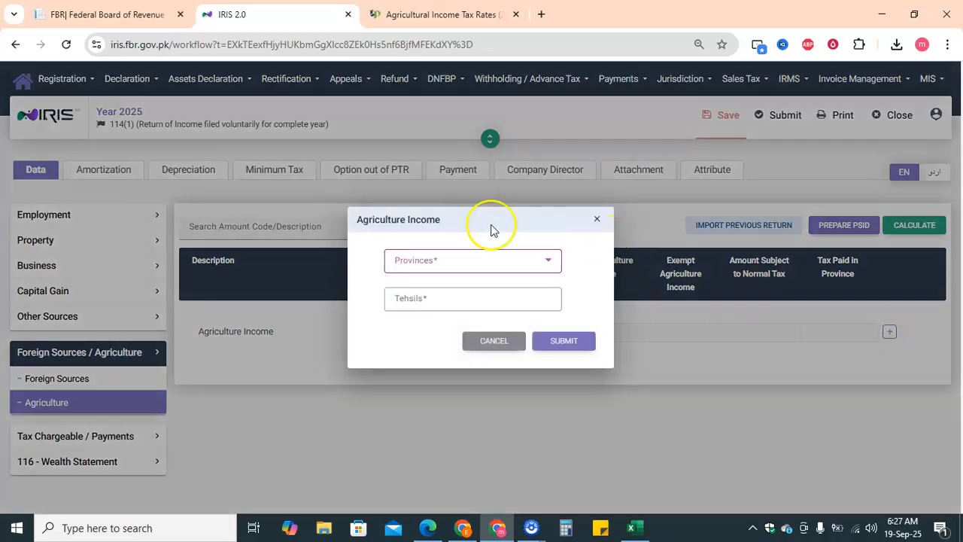
click(538, 263)
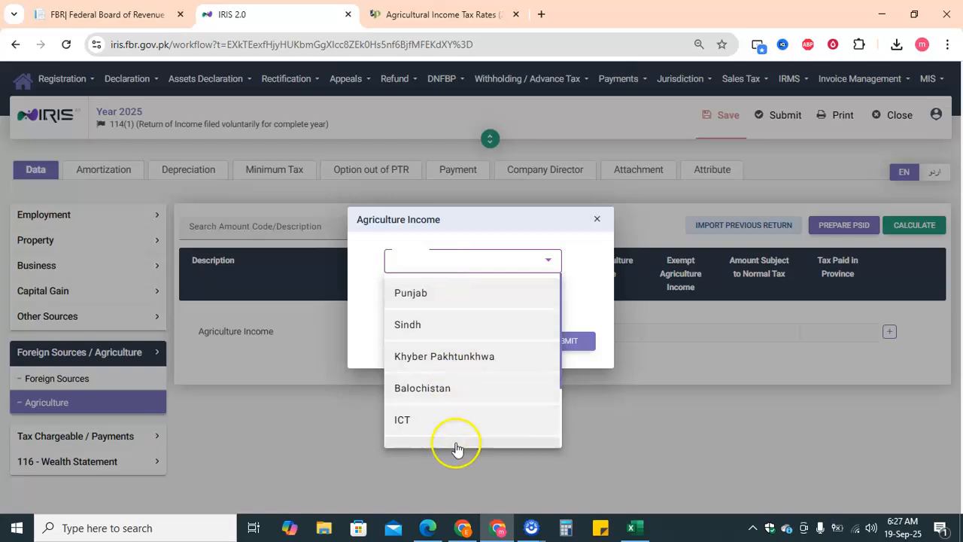
scroll(469, 399, down, 1)
scroll(468, 399, down, 1)
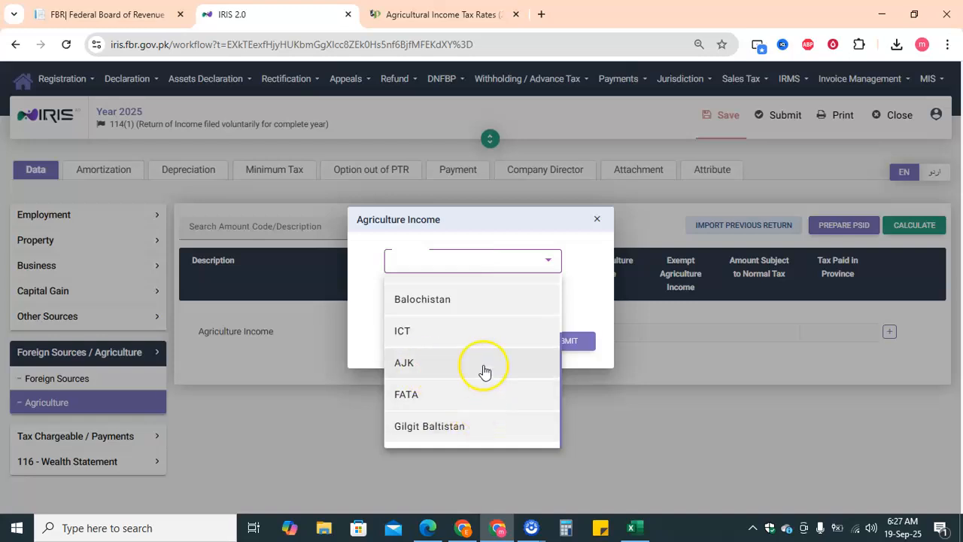
scroll(485, 370, up, 2)
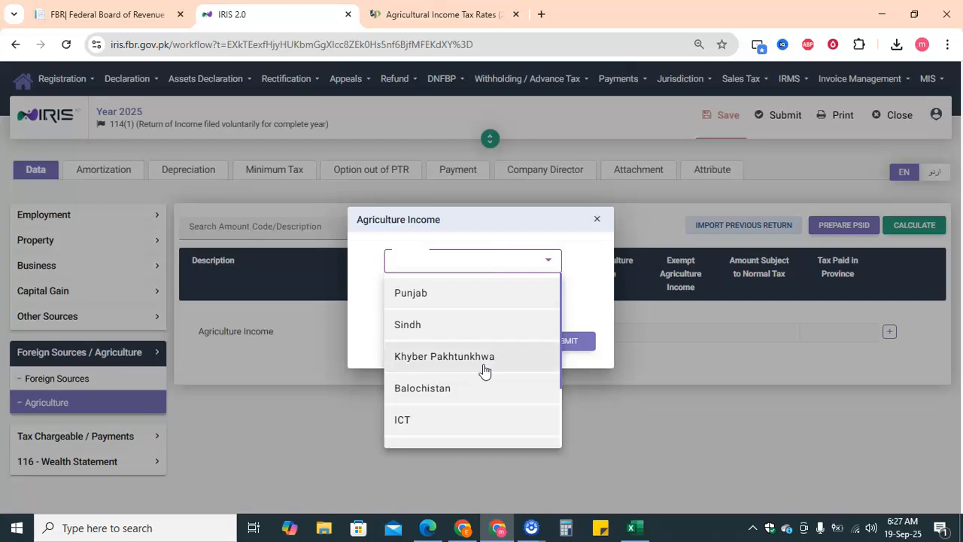
scroll(485, 370, down, 2)
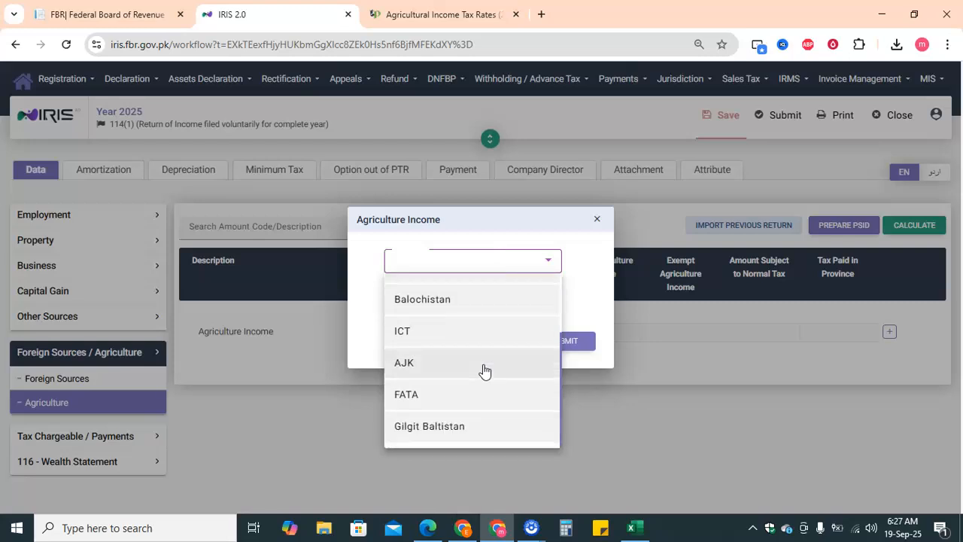
scroll(484, 371, up, 2)
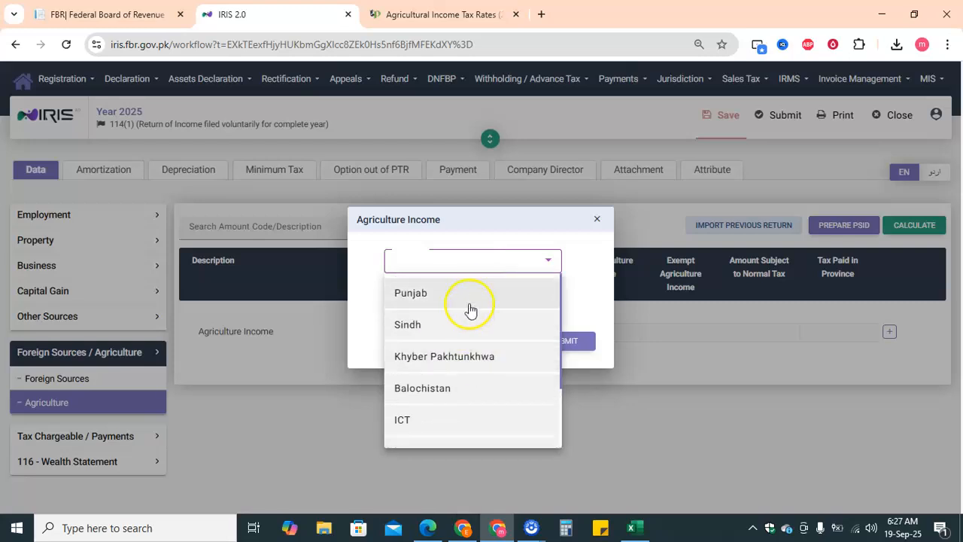
scroll(475, 301, down, 2)
scroll(475, 301, up, 2)
click(458, 299)
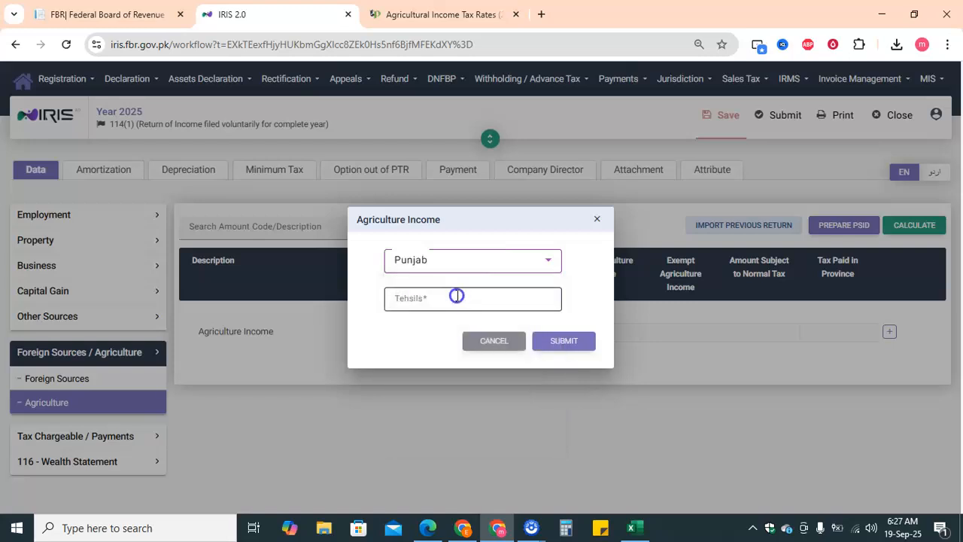
Choose Fort Abbas as the tehsil and submit the new agriculture income entry
click(457, 296)
scroll(469, 414, down, 4)
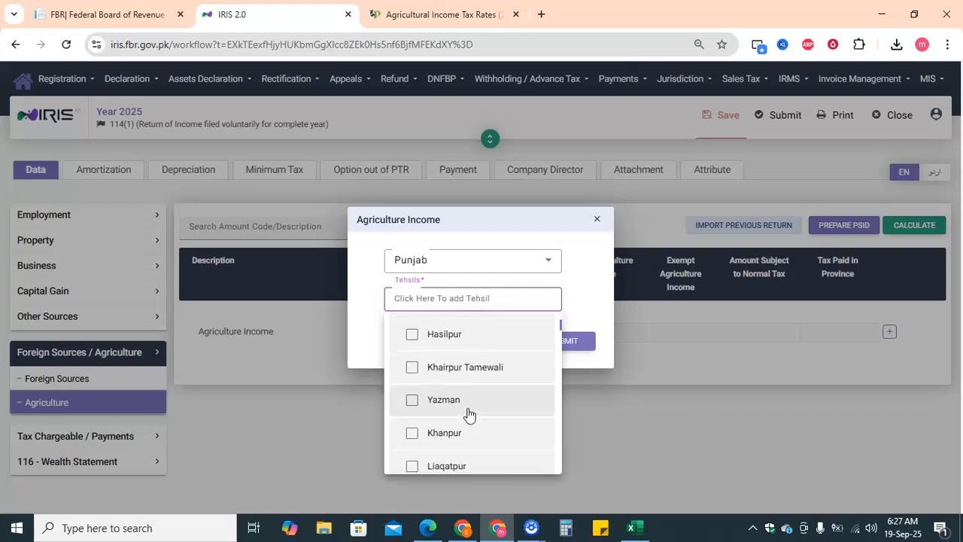
scroll(469, 415, up, 3)
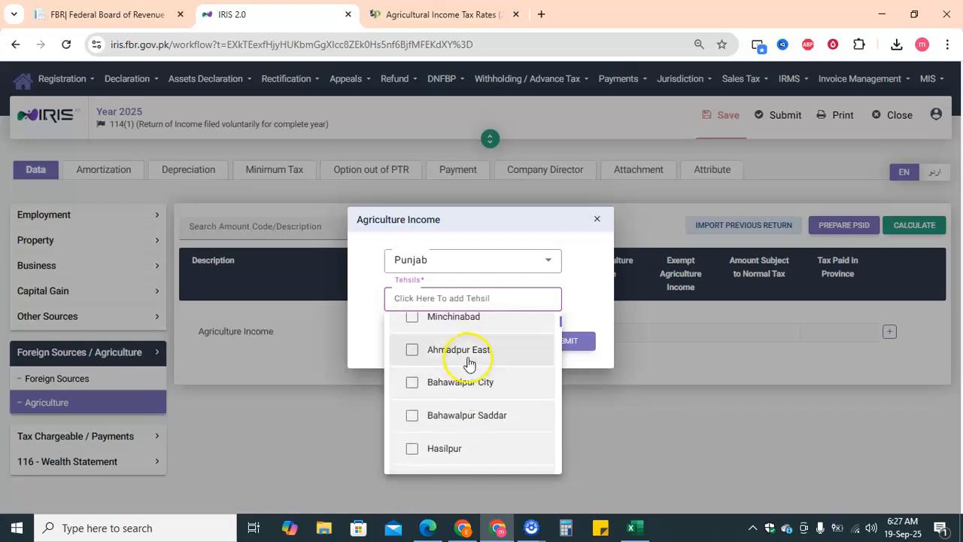
scroll(496, 360, up, 3)
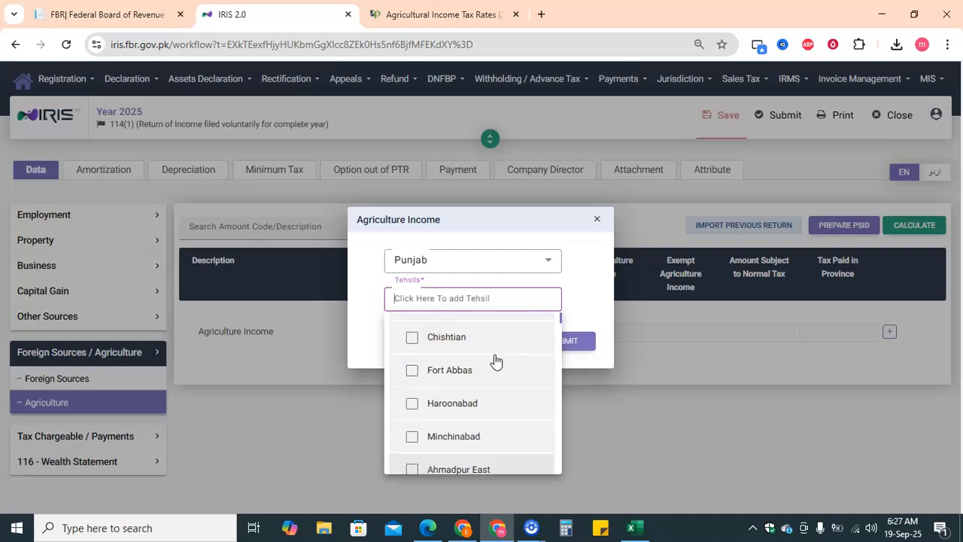
scroll(495, 360, up, 1)
click(492, 384)
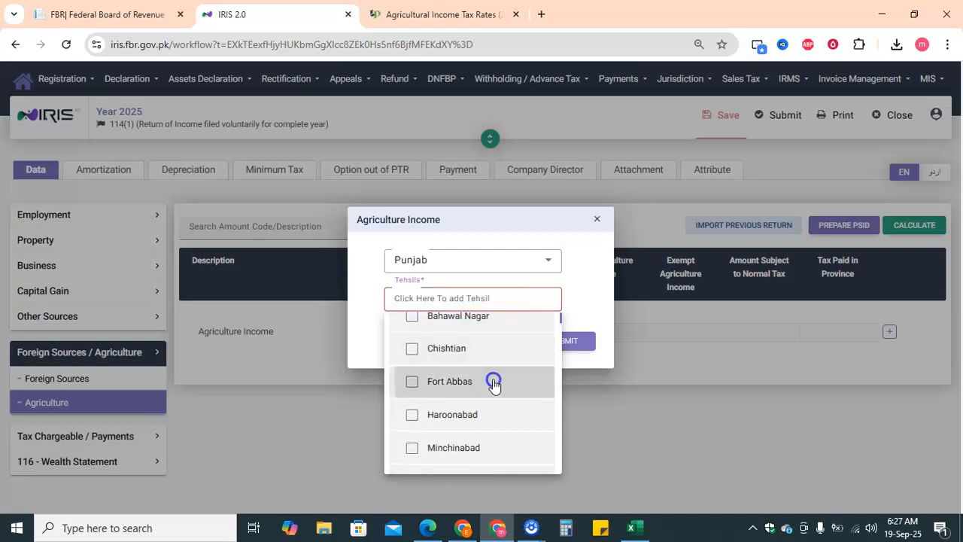
click(564, 350)
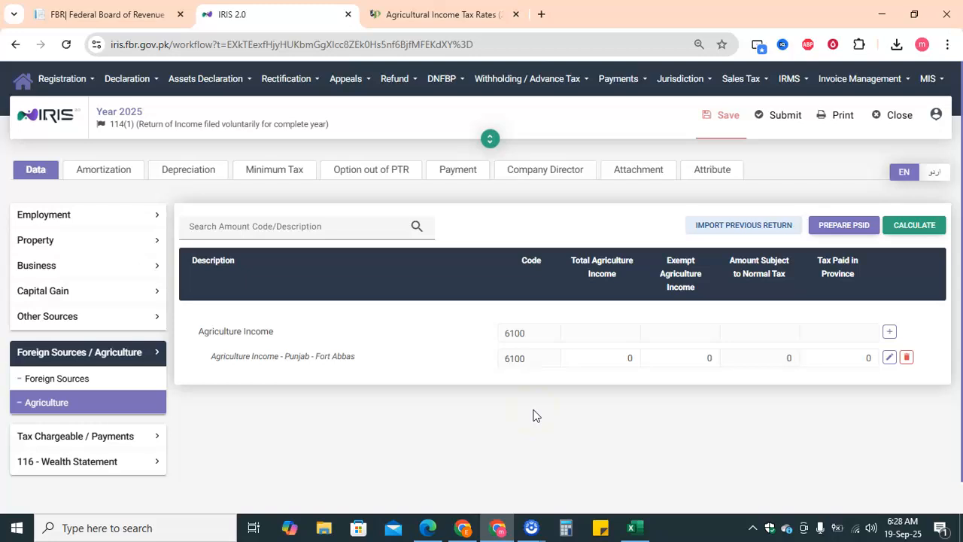
Enter 600,000 as both the total and the exempt agriculture income for the Punjab - Fort Abbas row
click(890, 332)
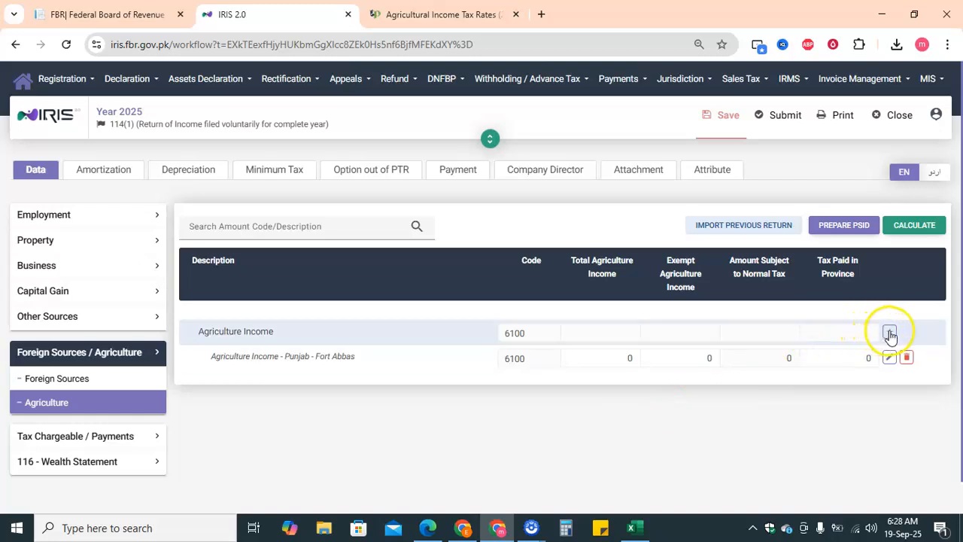
click(617, 360)
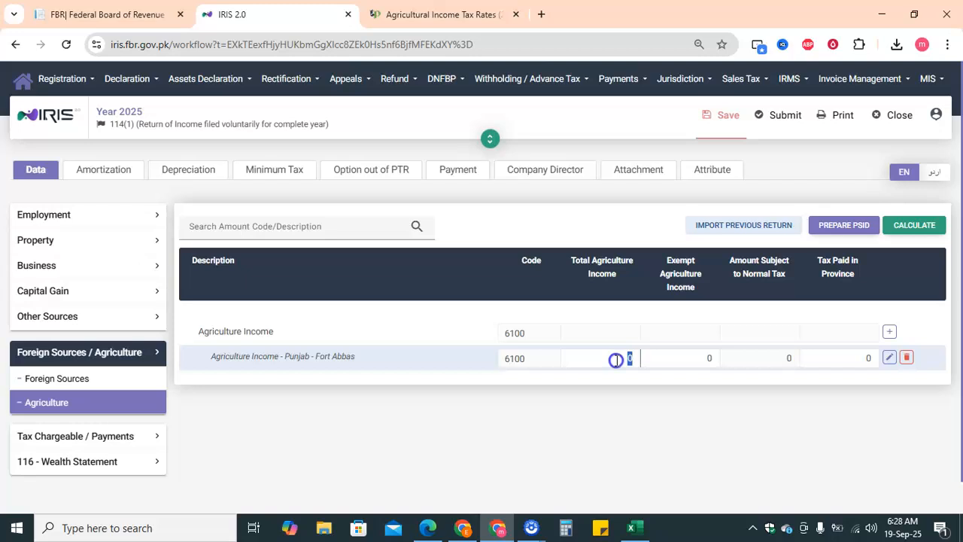
text(6000000)
click(691, 381)
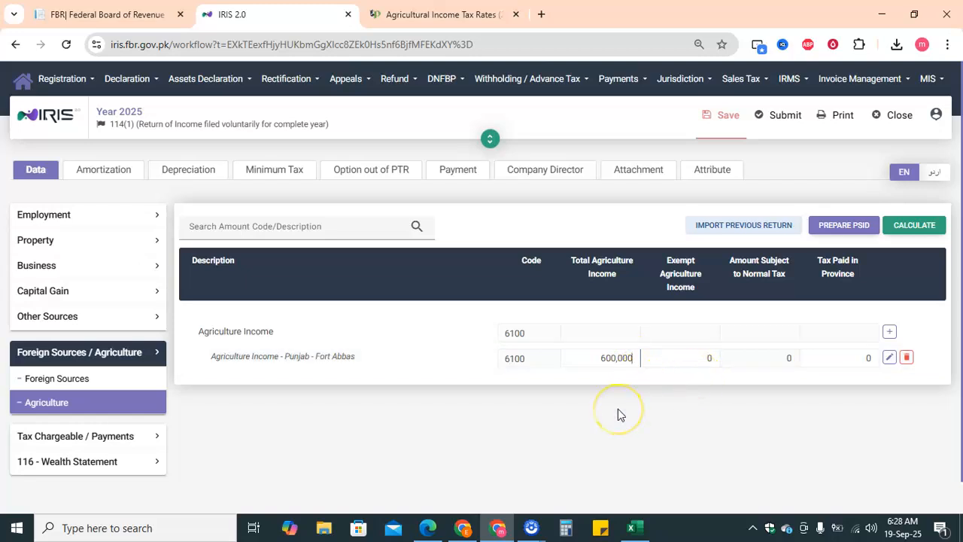
click(672, 372)
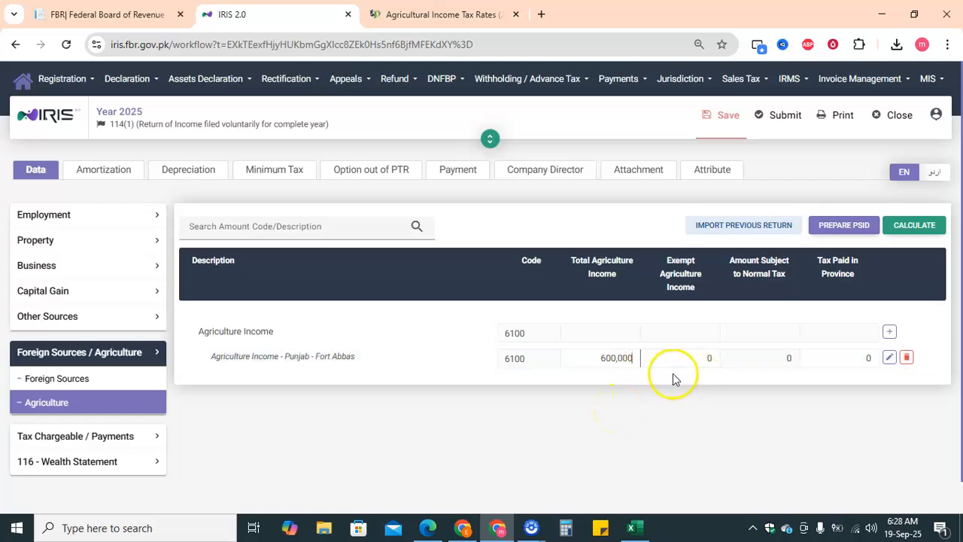
click(692, 359)
text(6000000)
key(Tab)
Set the Fort Abbas row's total agriculture income to 1,200,000 and clear its exempt income and provincial tax paid amounts
click(859, 359)
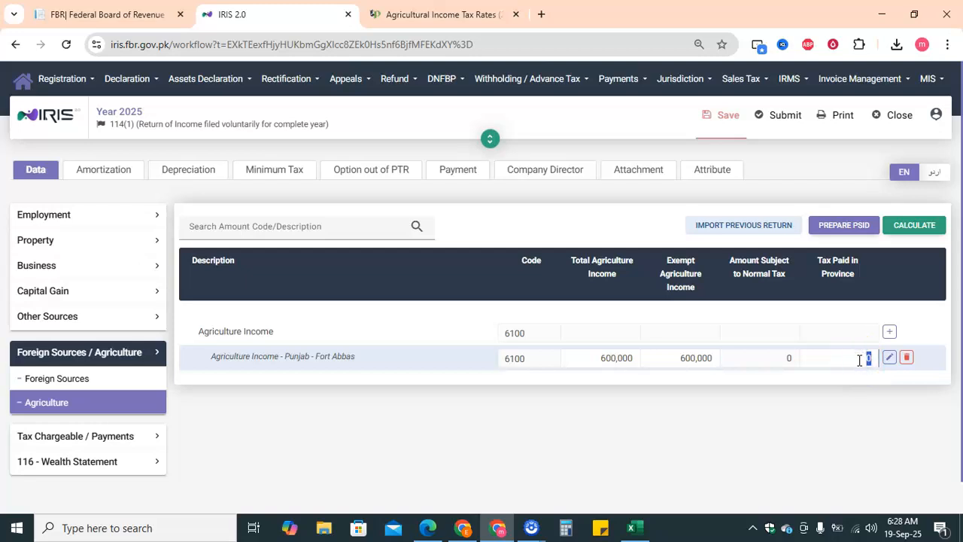
text(2)
key(BackSpace)
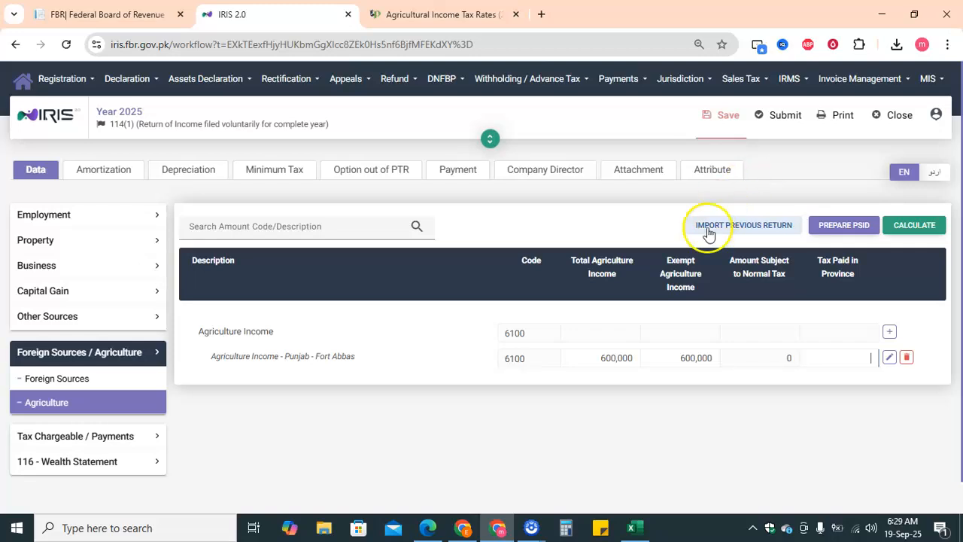
click(612, 360)
text(1200000)
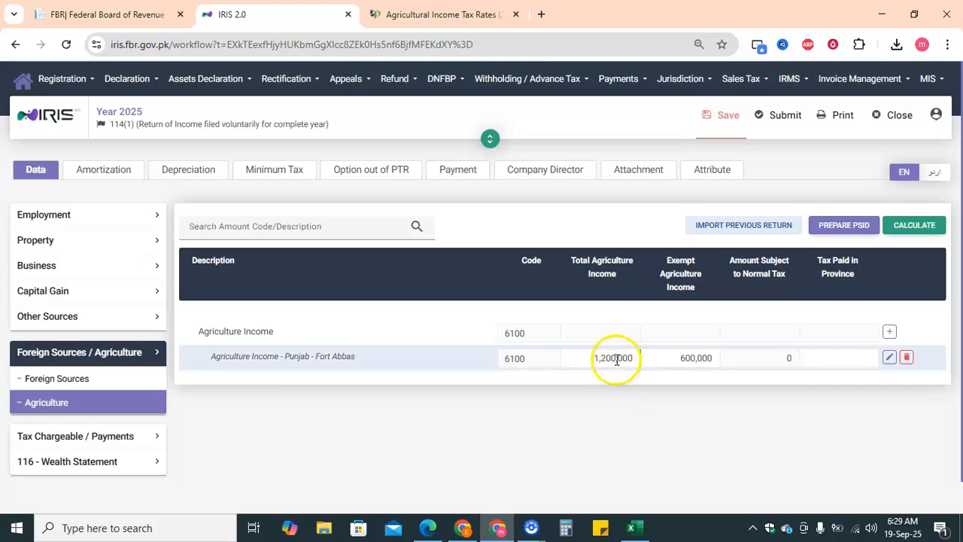
double_click(695, 359)
key(BackSpace)
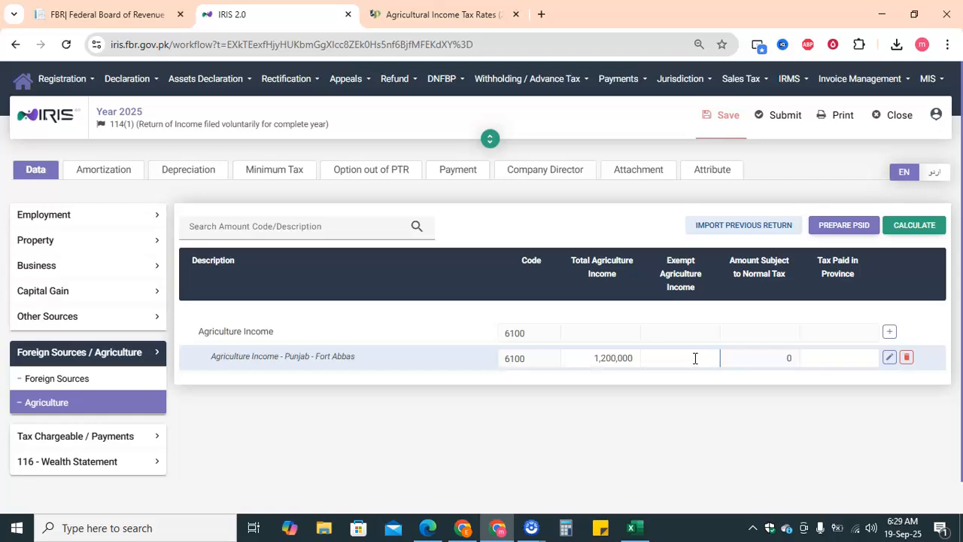
click(849, 359)
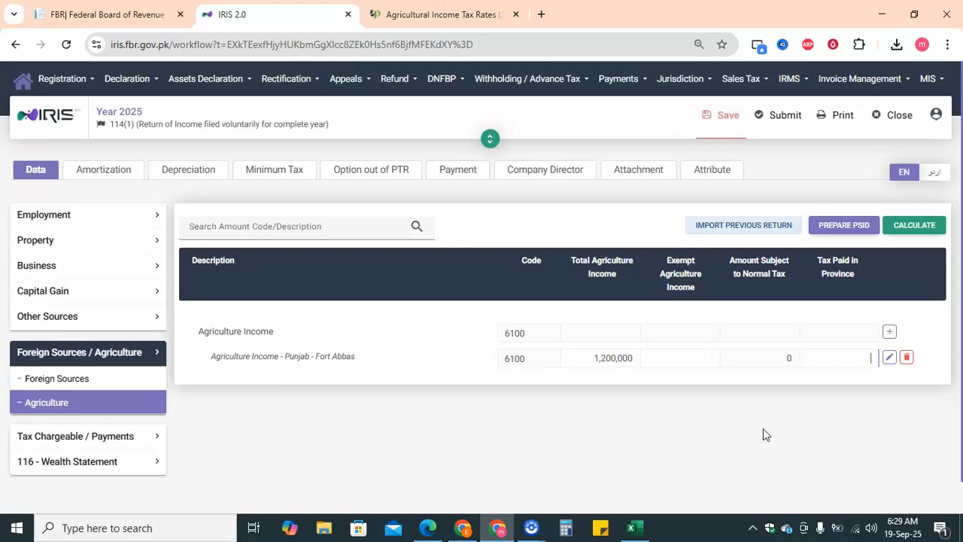
Check the Punjab agricultural income tax slabs on the TaxationPK page, then return to the IRIS return
click(364, 171)
click(414, 16)
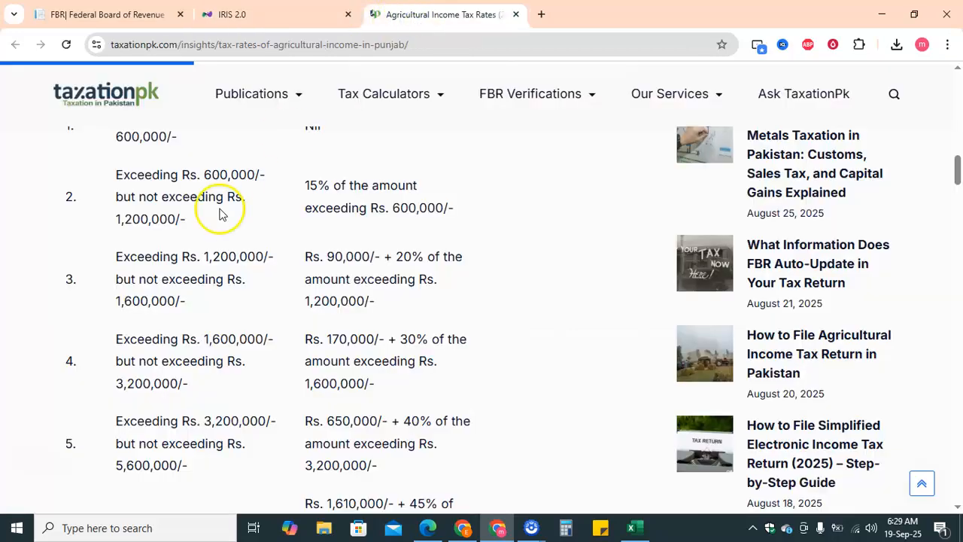
scroll(344, 294, up, 2)
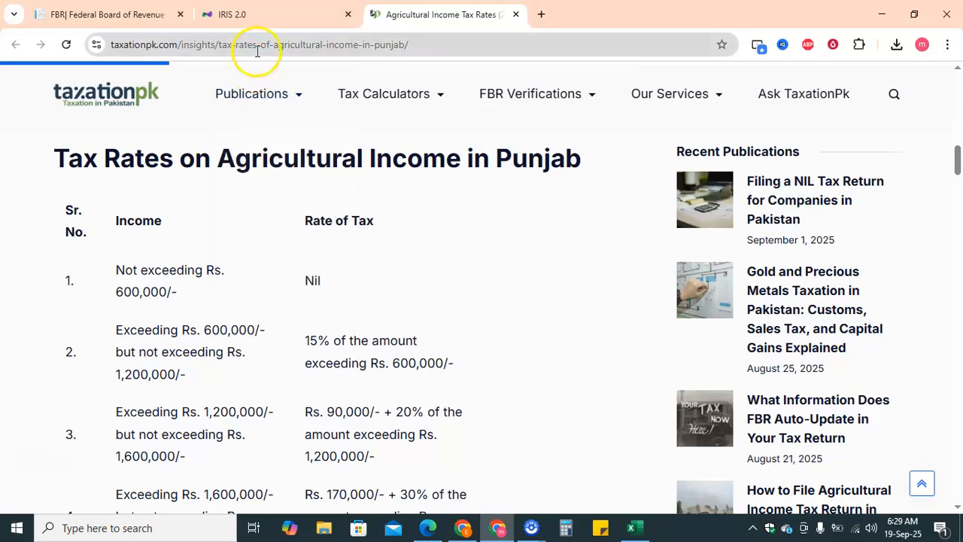
click(268, 16)
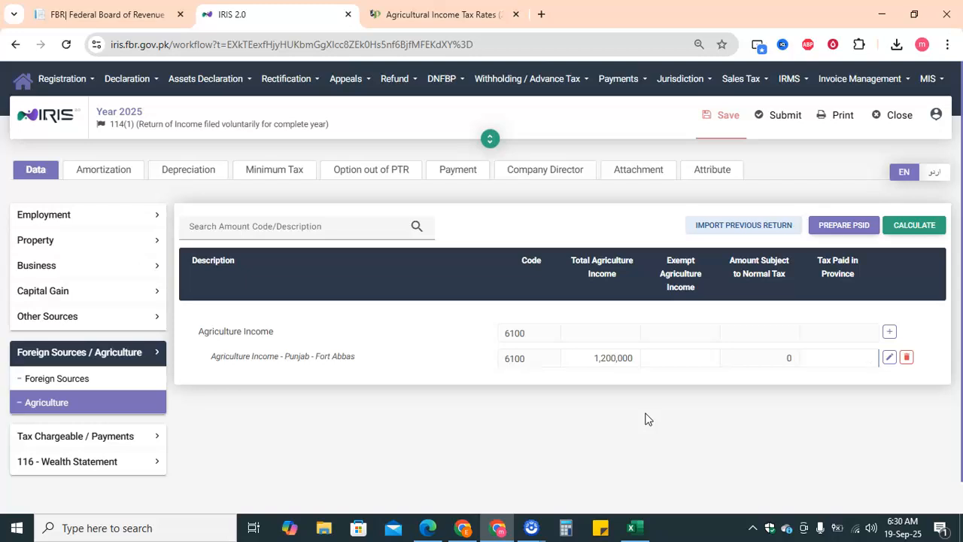
Switch to the TaxationPK article and examine its tax year, introduction and Punjab agricultural income tax rate table
click(459, 11)
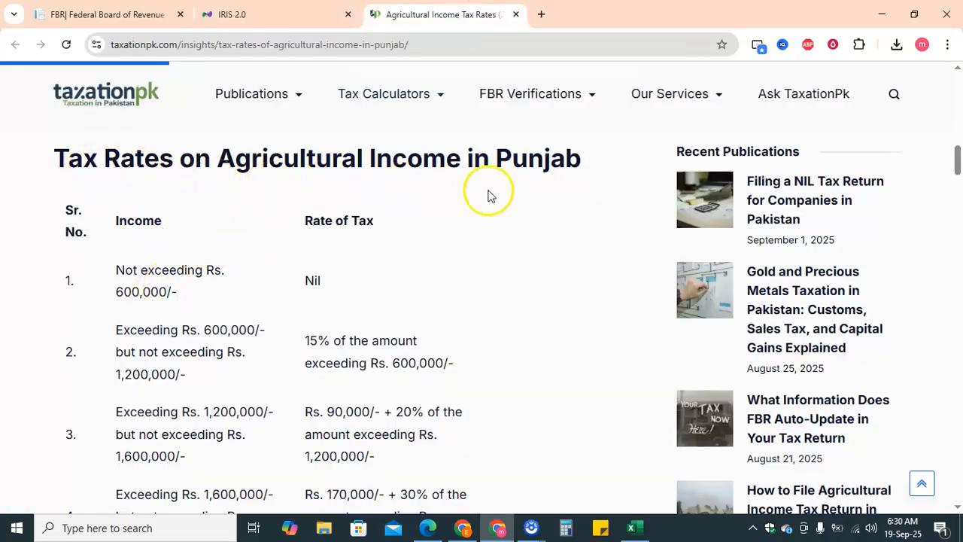
scroll(437, 310, up, 6)
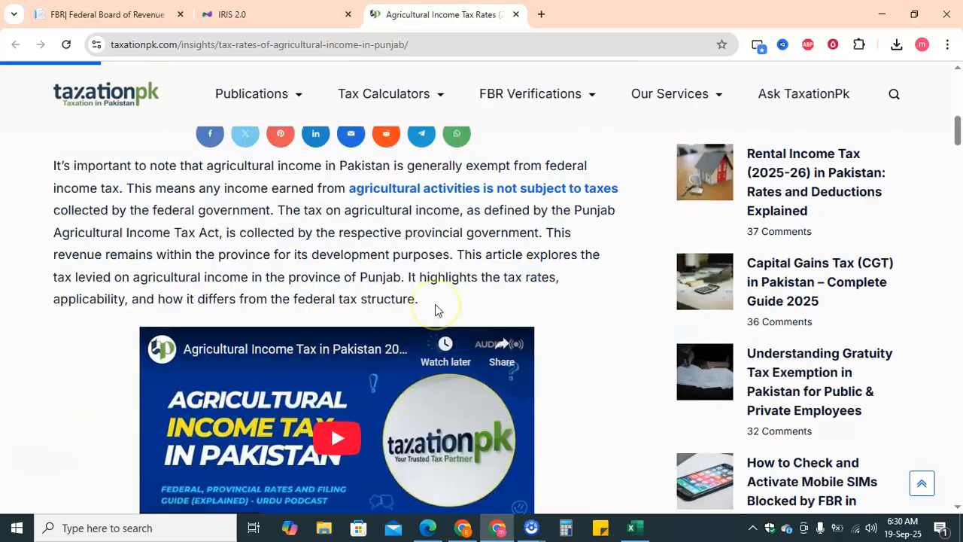
scroll(437, 310, up, 4)
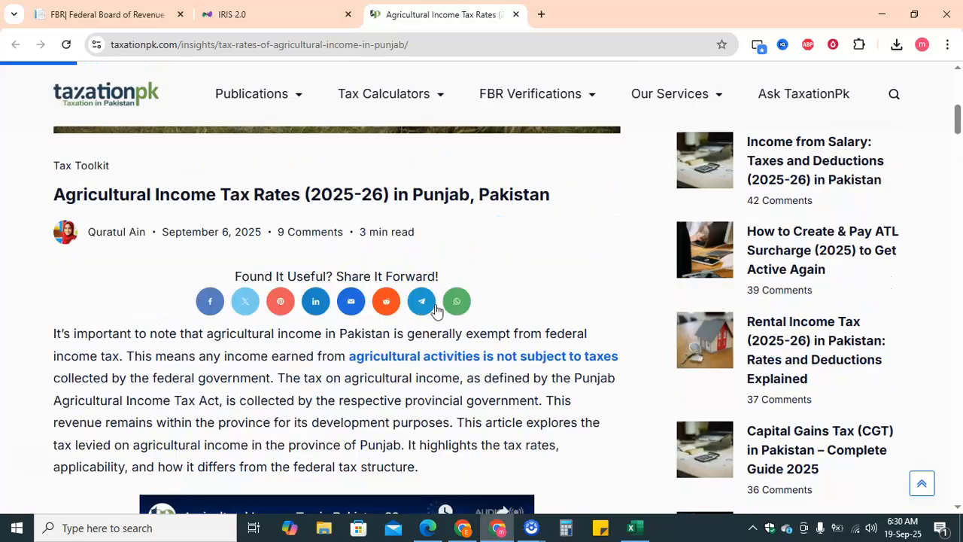
scroll(435, 310, down, 1)
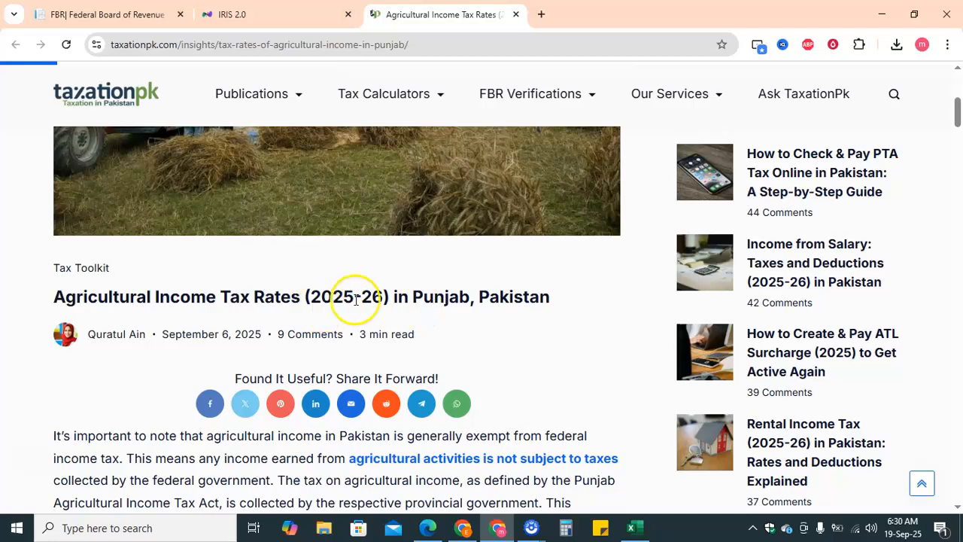
scroll(490, 316, down, 4)
scroll(490, 318, up, 4)
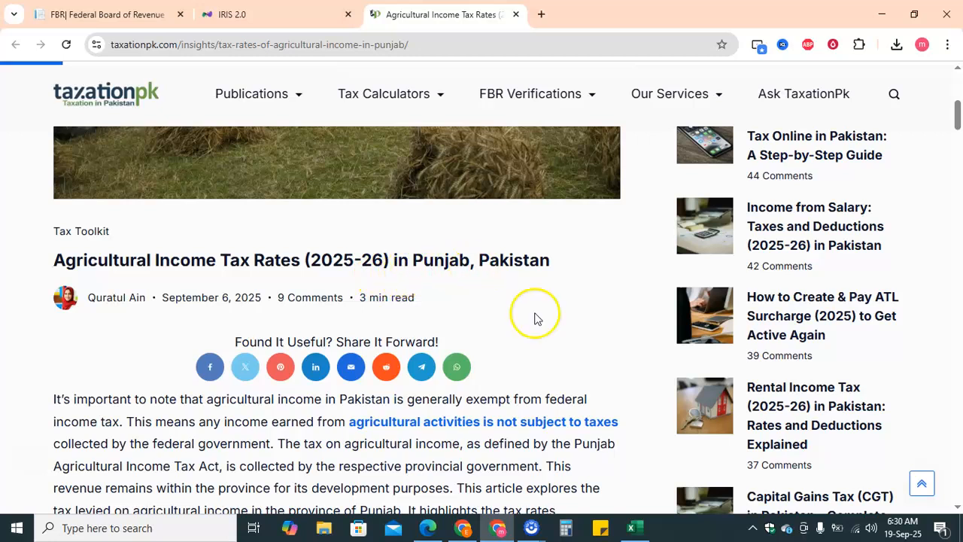
scroll(535, 319, down, 1)
scroll(535, 318, down, 9)
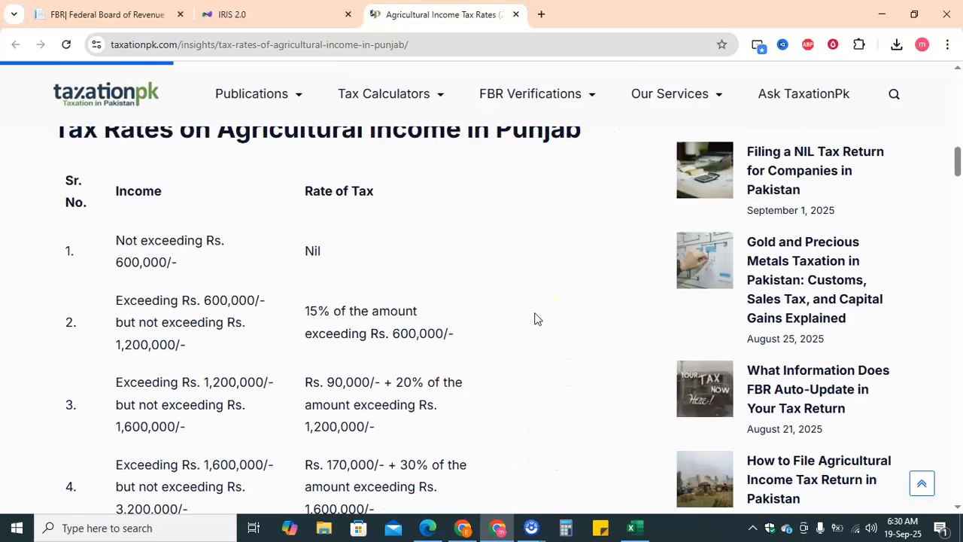
scroll(535, 319, down, 1)
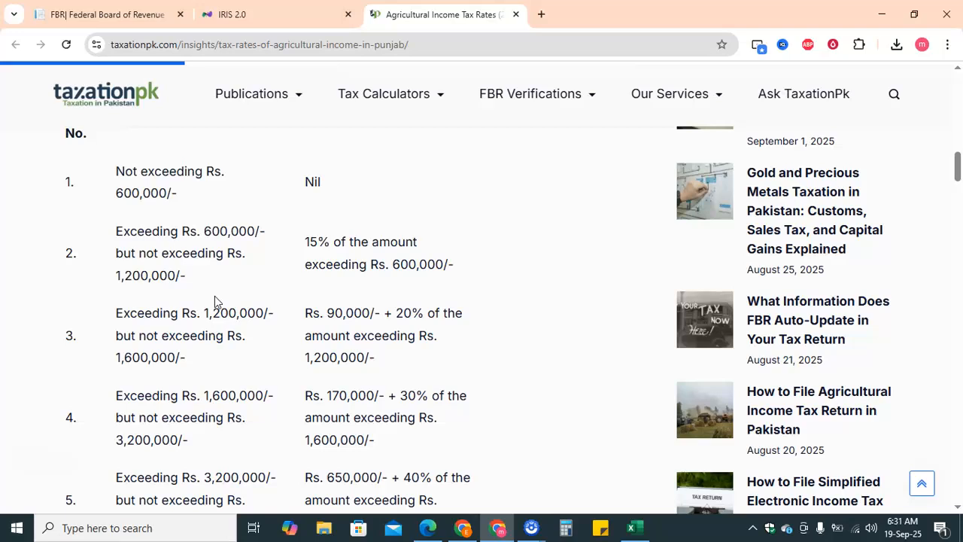
scroll(215, 302, down, 1)
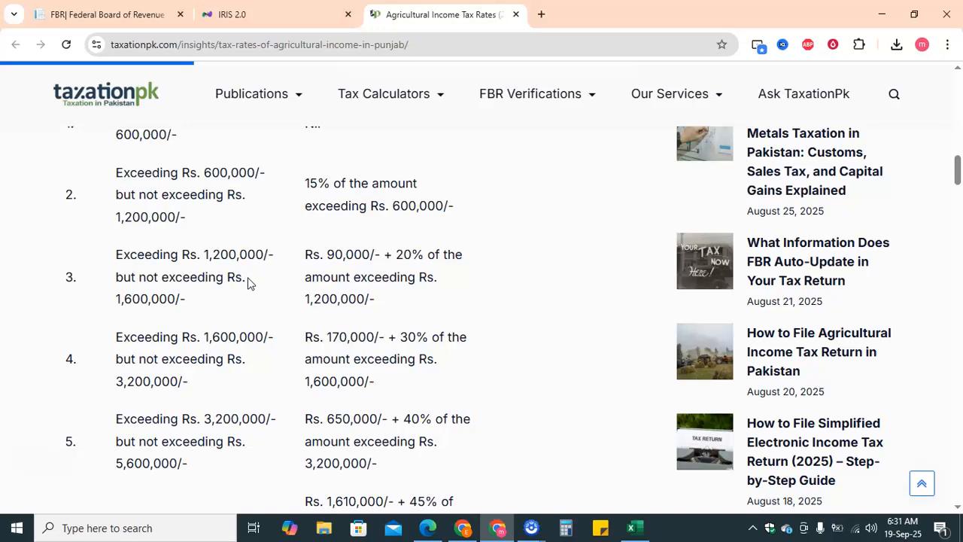
Examine the Punjab agricultural income tax slabs up to 5,600,000 and above, then return to the Fort Abbas row's provincial tax paid field
scroll(248, 282, down, 1)
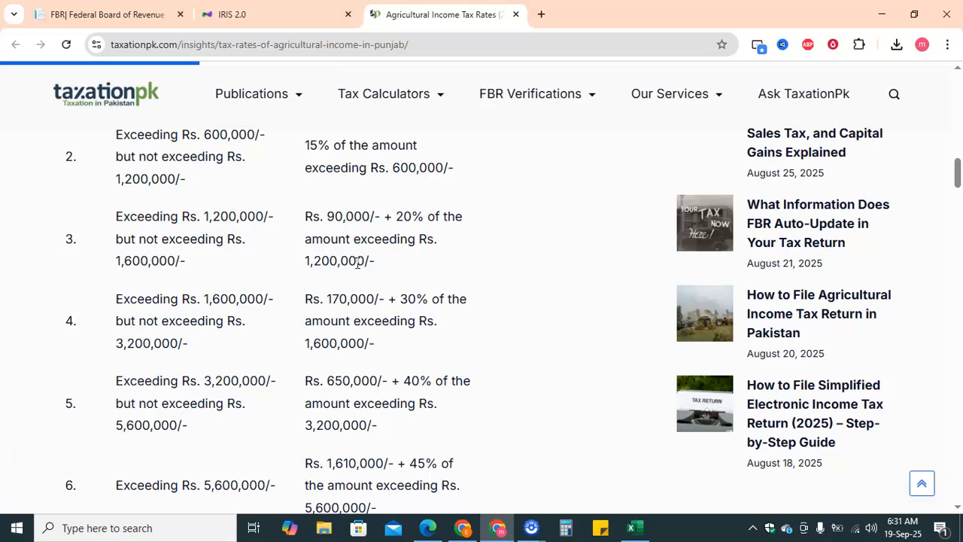
scroll(357, 262, down, 1)
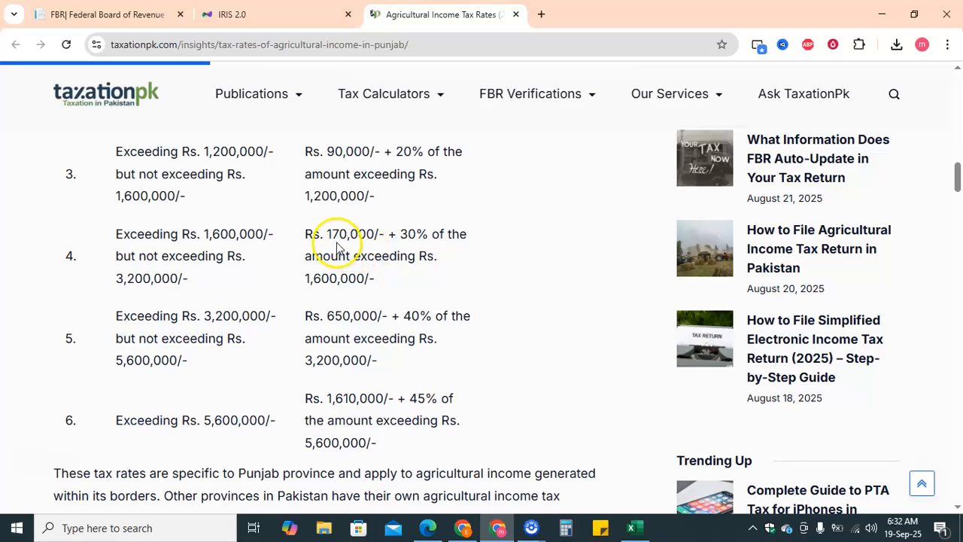
scroll(336, 250, down, 1)
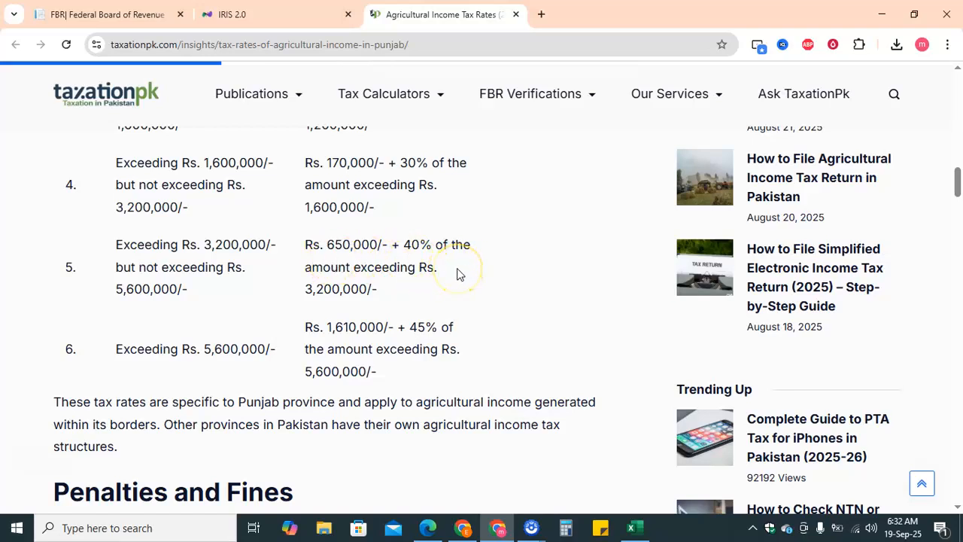
scroll(458, 274, down, 1)
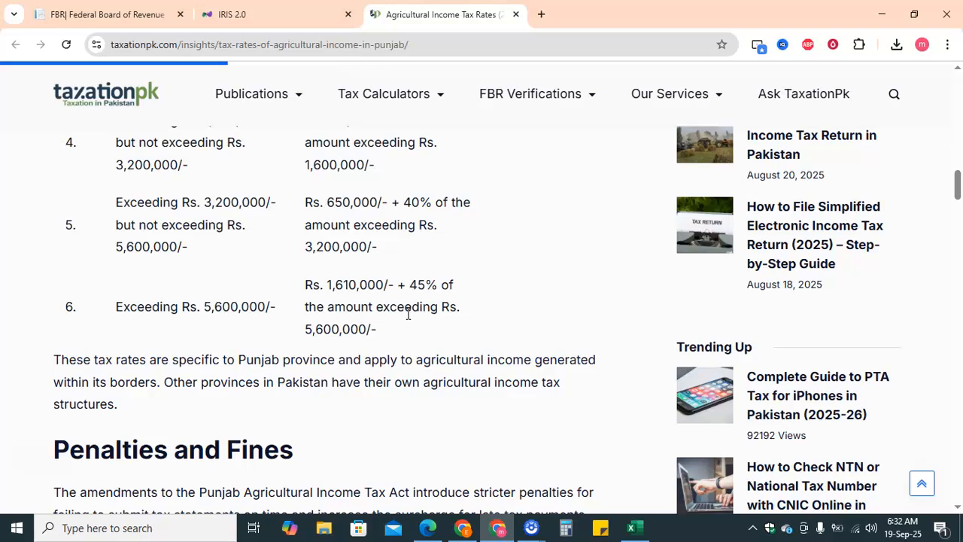
click(266, 14)
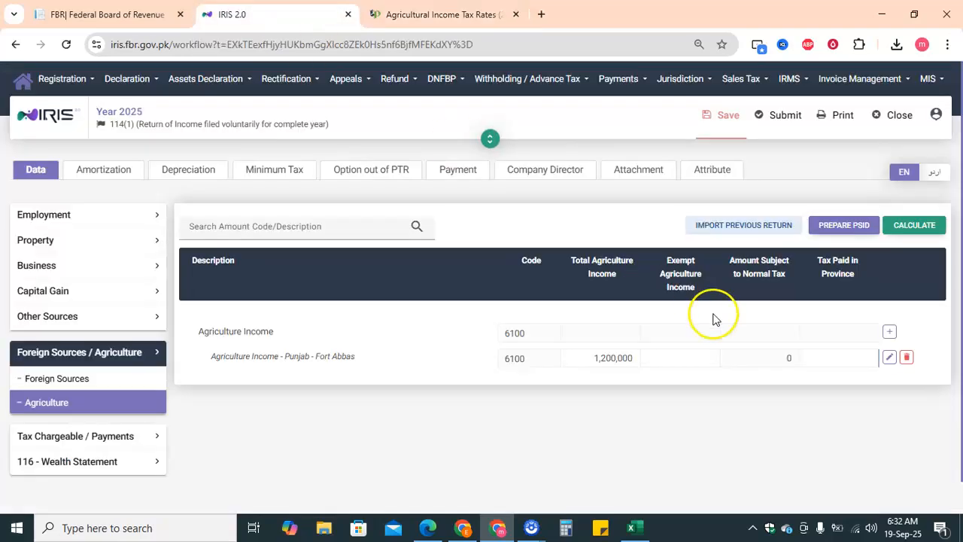
click(874, 364)
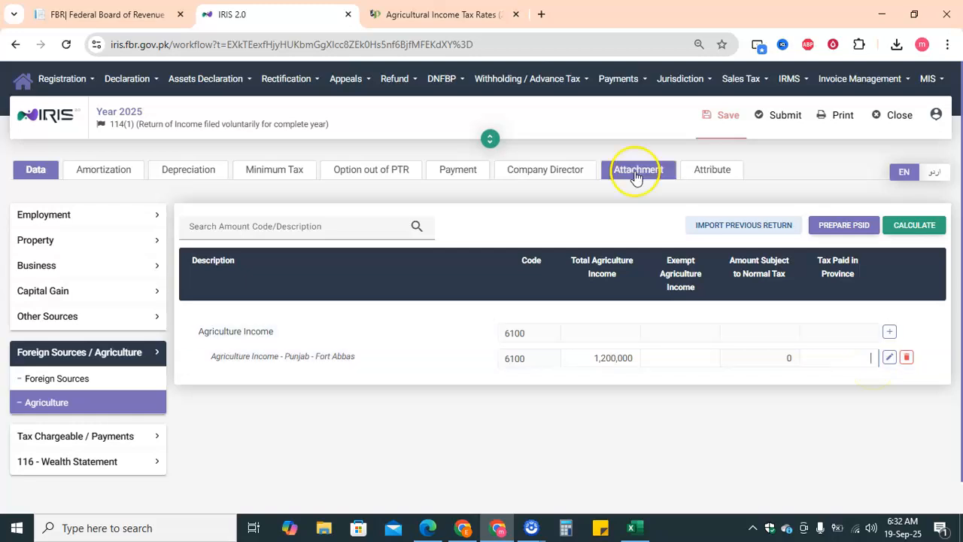
Review the Punjab rate table in the TaxationPK article again and read the agricultural tax rules for Sindh, Khyber Pakhtunkhwa and Balochistan
click(448, 17)
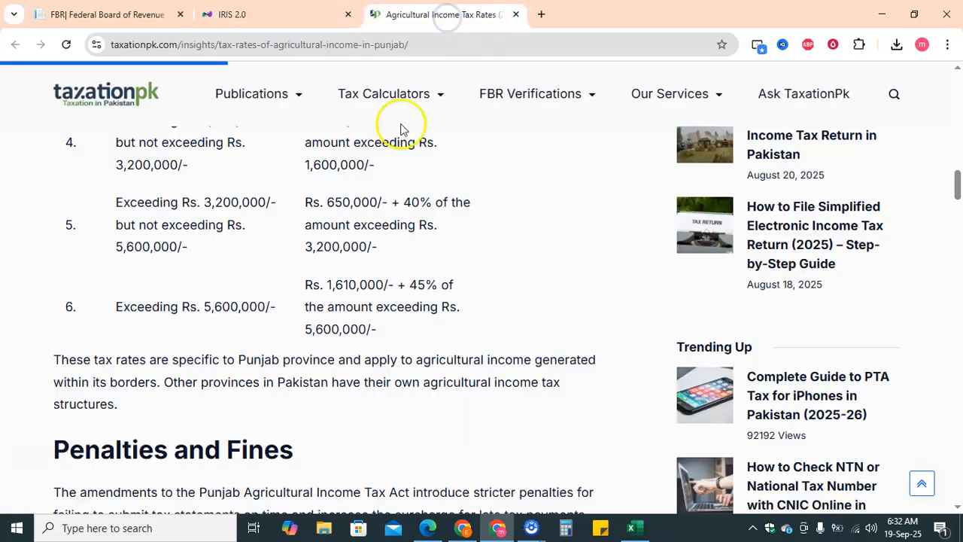
scroll(241, 333, down, 1)
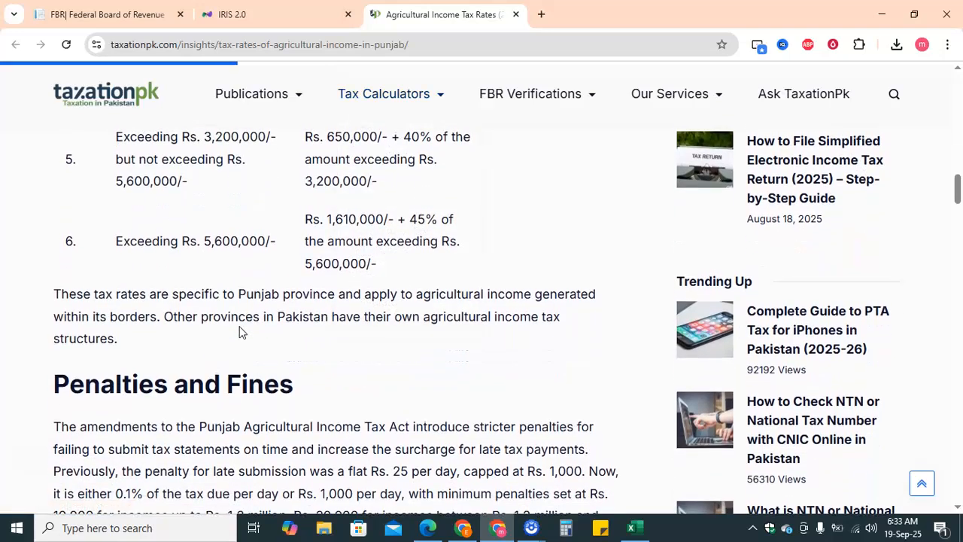
scroll(330, 360, up, 3)
click(330, 360)
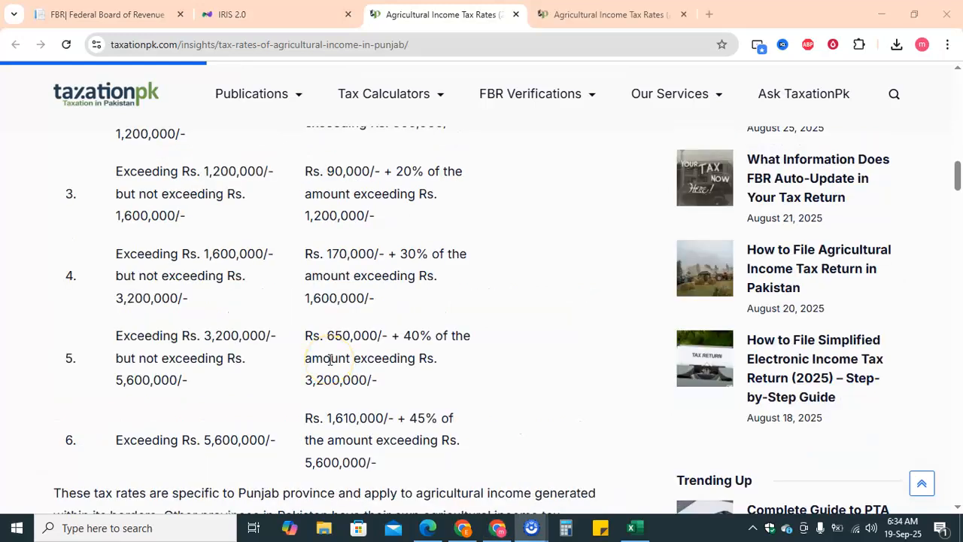
scroll(456, 308, up, 2)
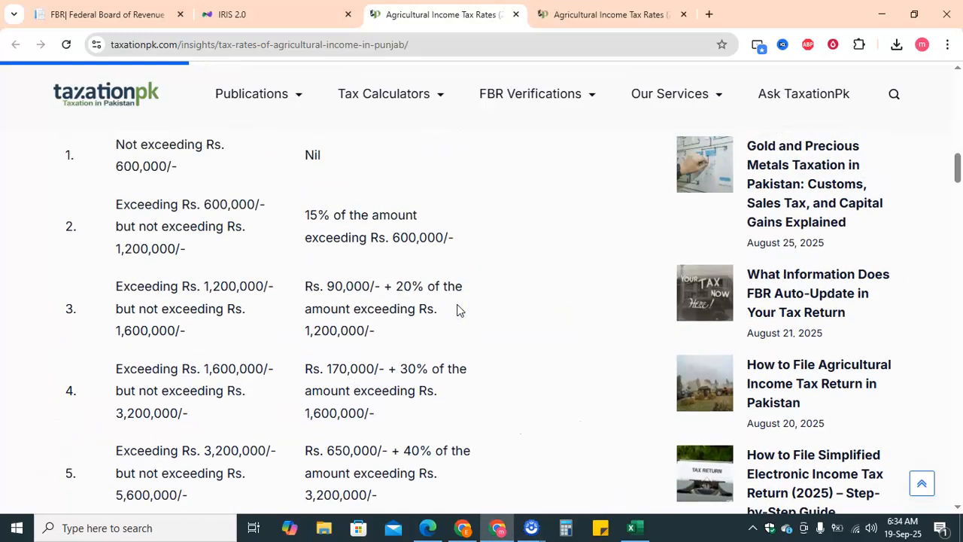
scroll(456, 307, up, 3)
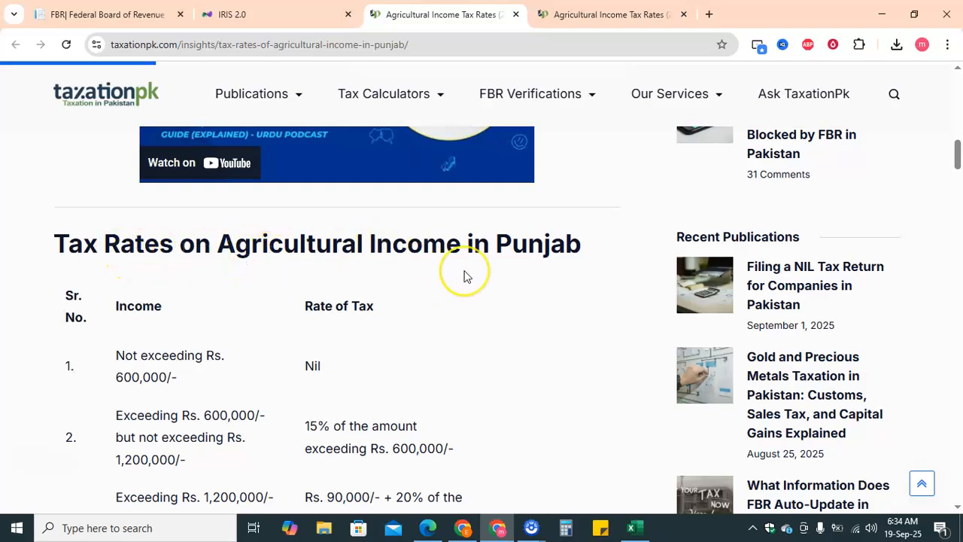
scroll(464, 277, down, 20)
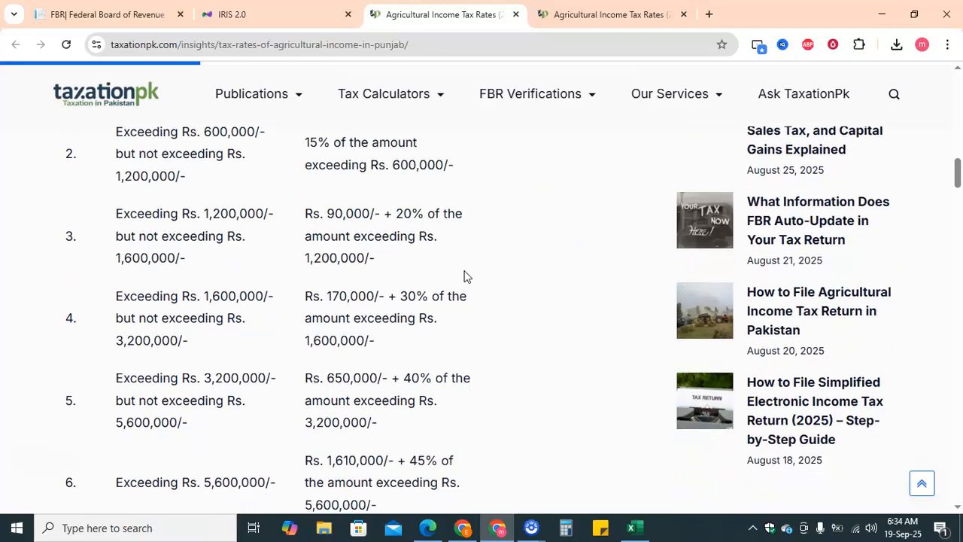
scroll(465, 277, down, 3)
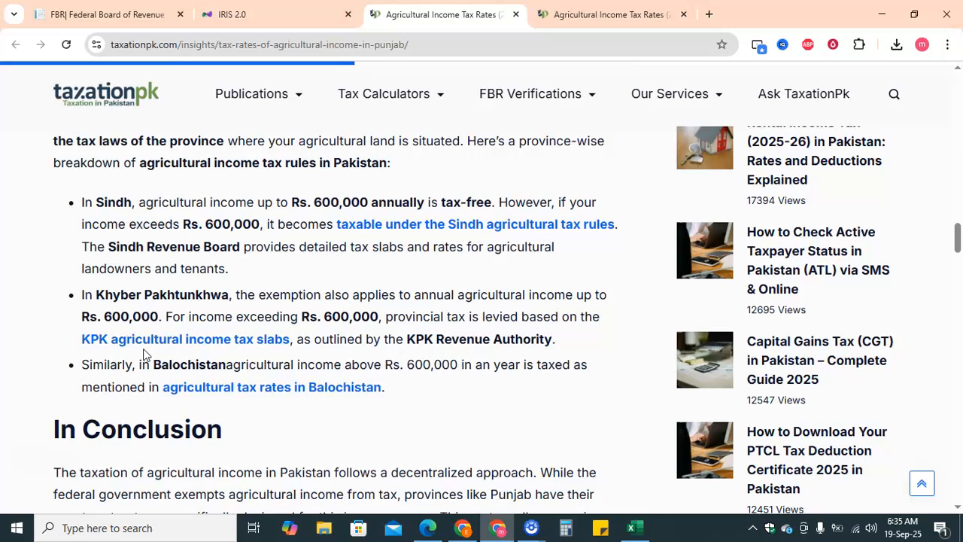
scroll(463, 320, up, 1)
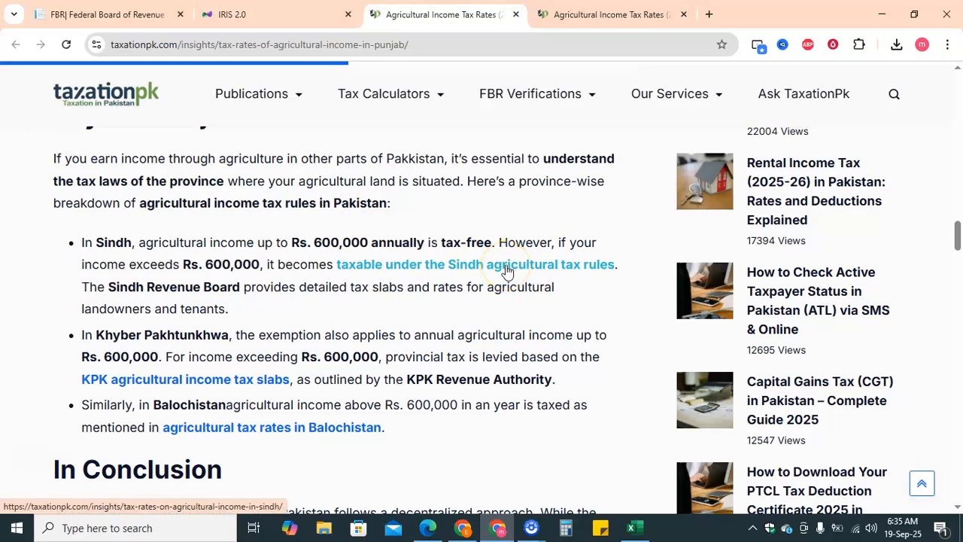
Switch to the TaxationPK article on Sindh and examine its agricultural income tax brackets
click(645, 15)
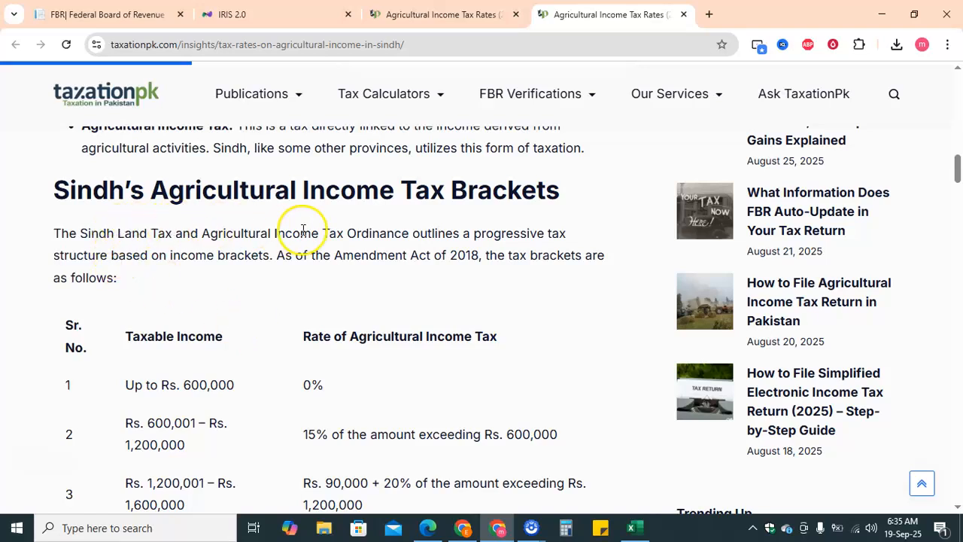
scroll(221, 296, down, 3)
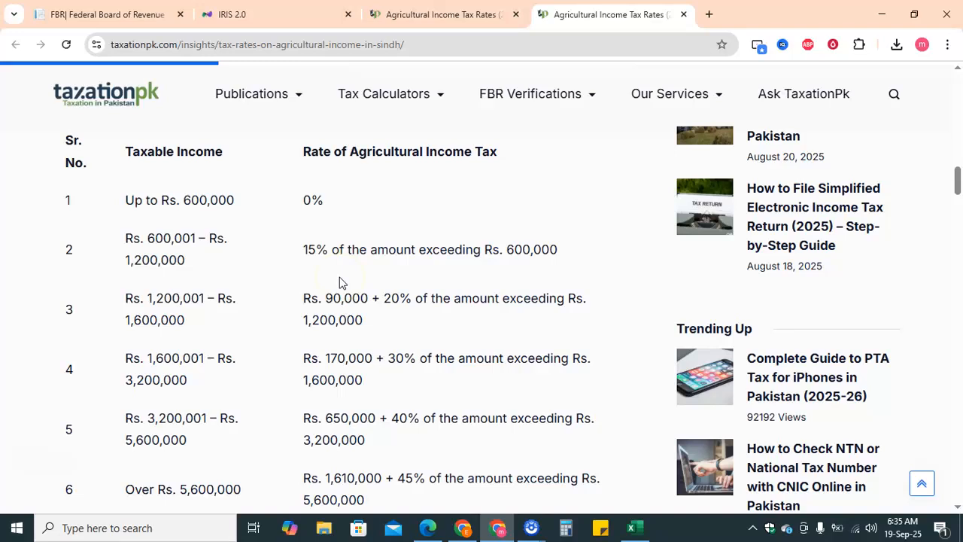
scroll(339, 282, down, 1)
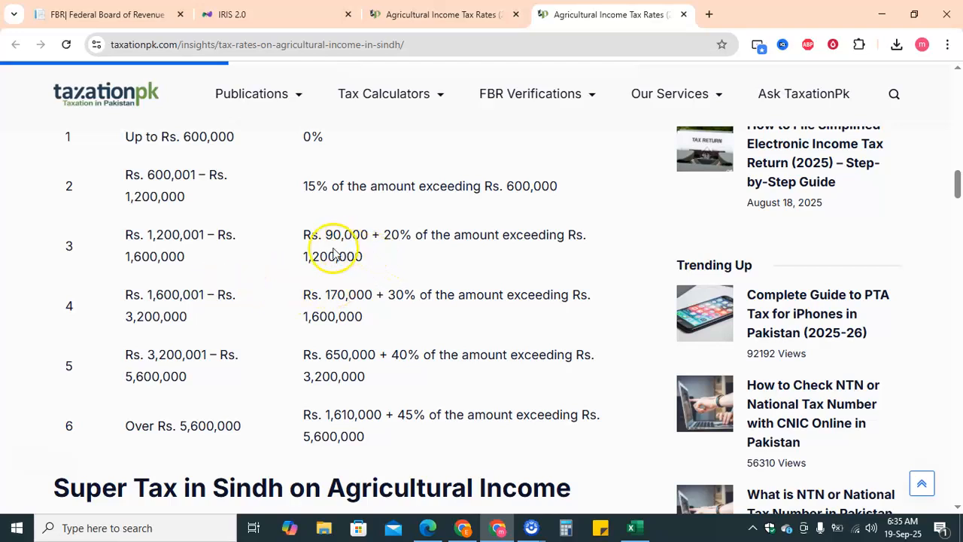
scroll(293, 313, down, 1)
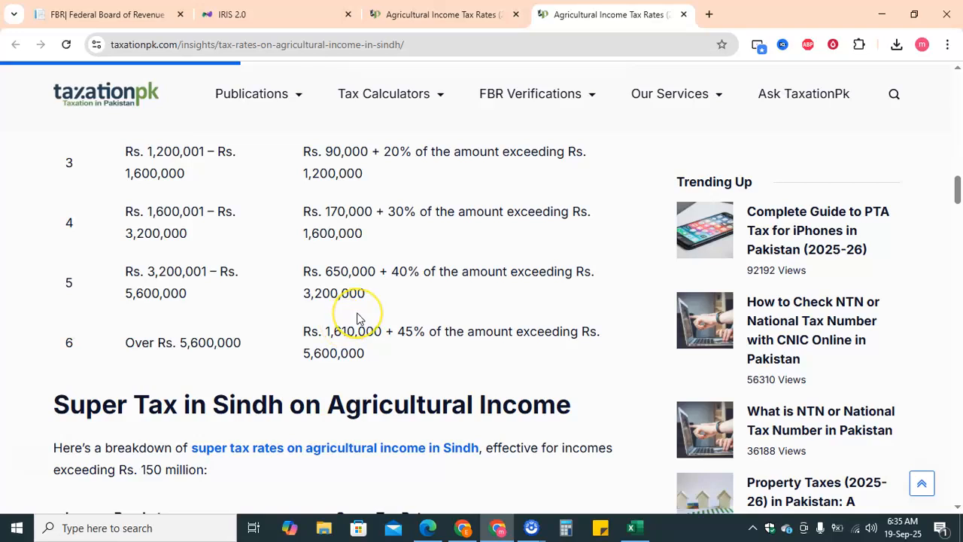
scroll(357, 314, up, 1)
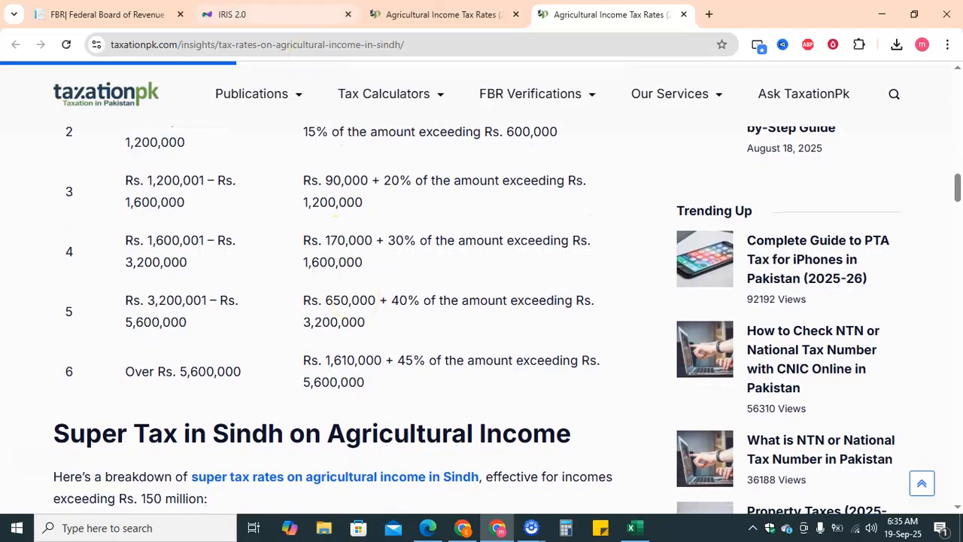
Return to the IRIS return and set the Fort Abbas row's total and exempt agriculture income to 500,000 each
click(282, 15)
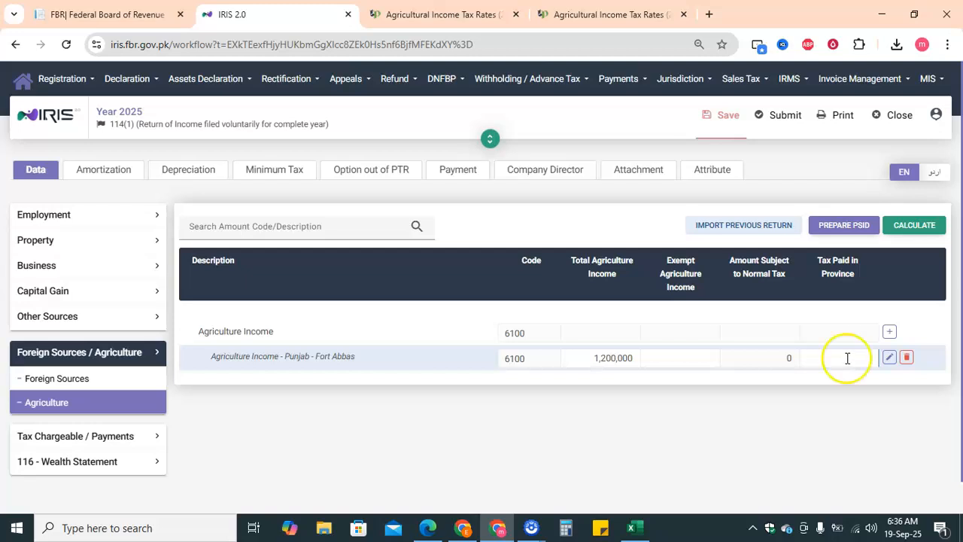
double_click(617, 359)
key(BackSpace)
click(682, 364)
click(681, 365)
click(616, 359)
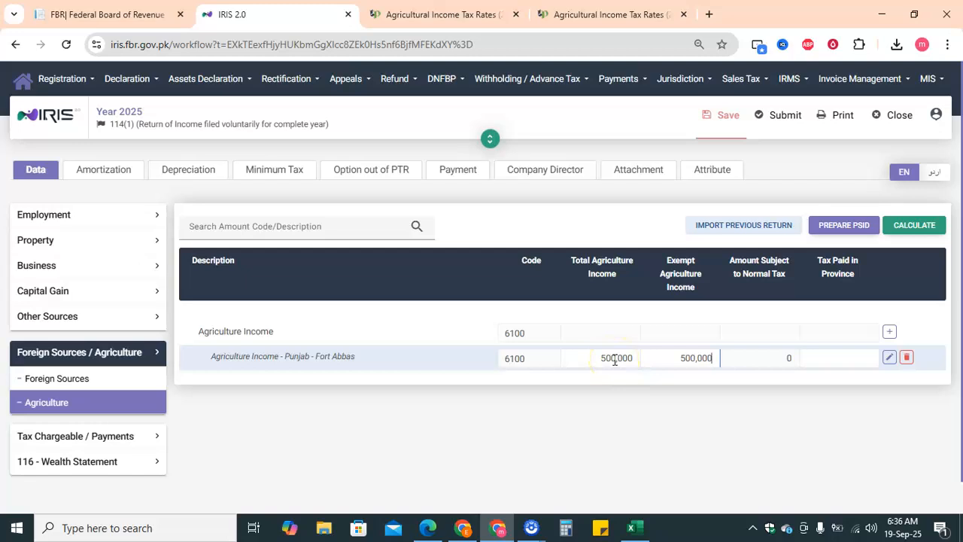
click(614, 357)
click(694, 356)
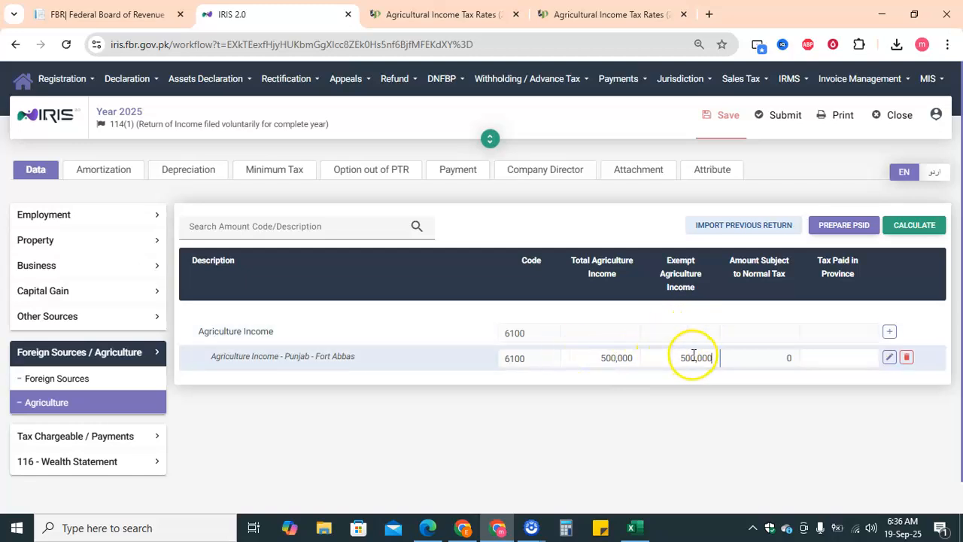
Clear and re-enter 500,000 as the Fort Abbas row's exempt agriculture income, and calculate the return
double_click(694, 356)
key(BackSpace)
click(790, 355)
click(849, 358)
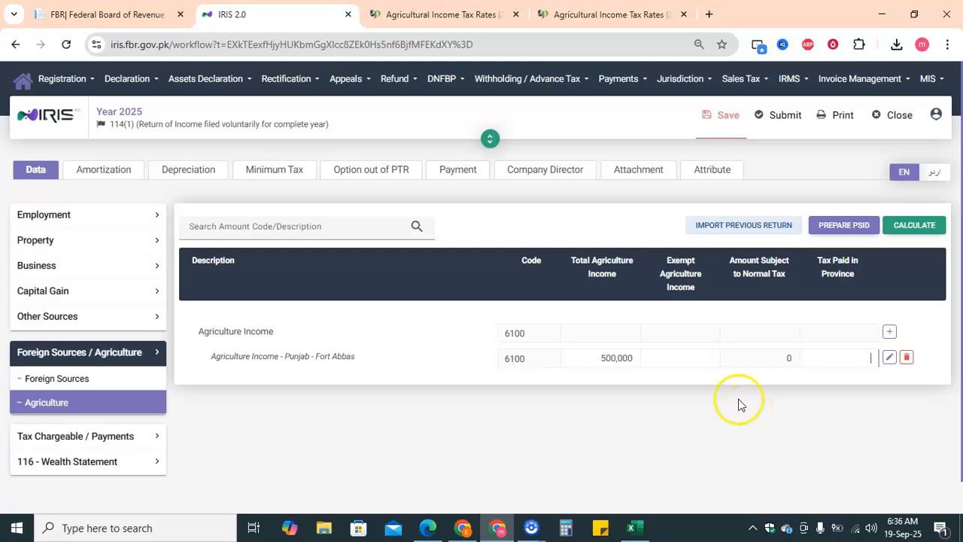
click(695, 360)
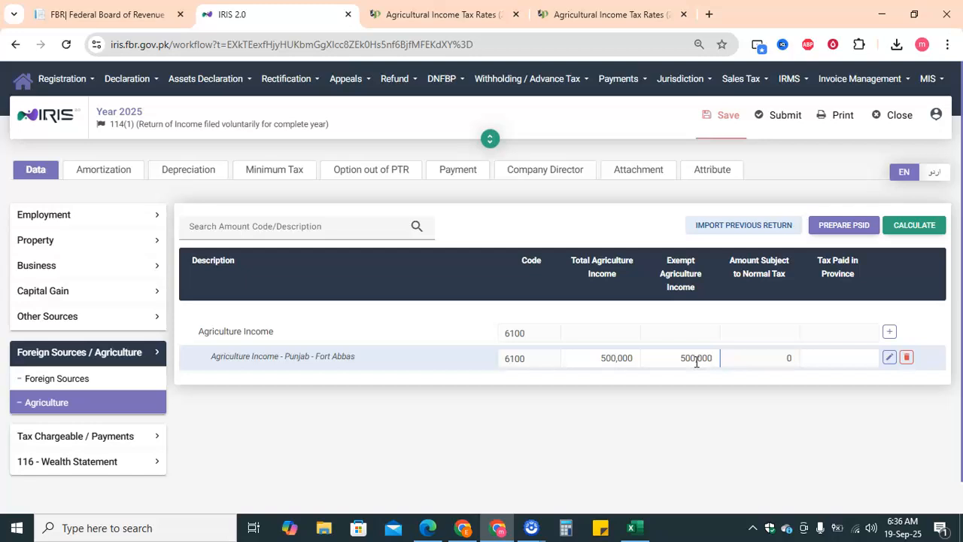
click(911, 226)
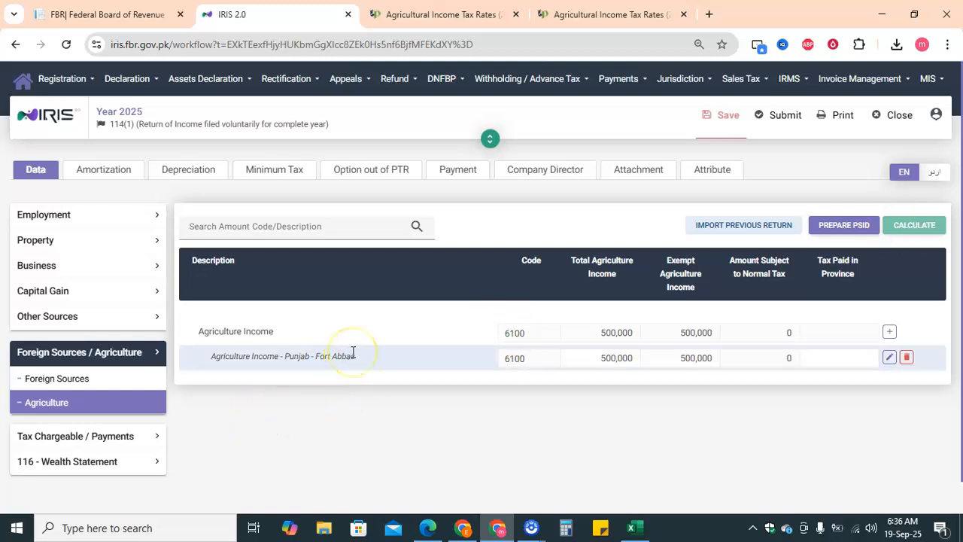
Open the tax computations and check the agriculture income row and the remaining rows down to refundable income tax
click(150, 438)
scroll(150, 447, down, 2)
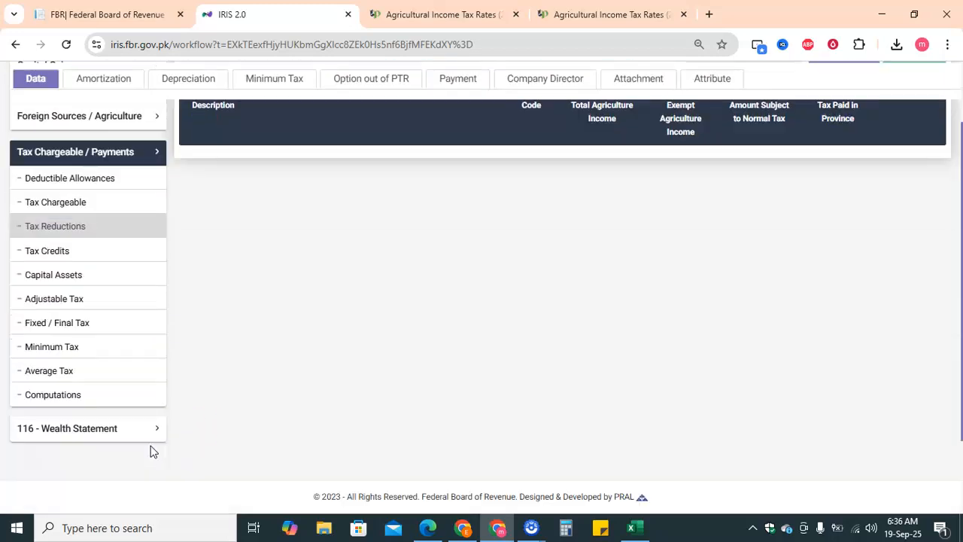
scroll(123, 403, up, 5)
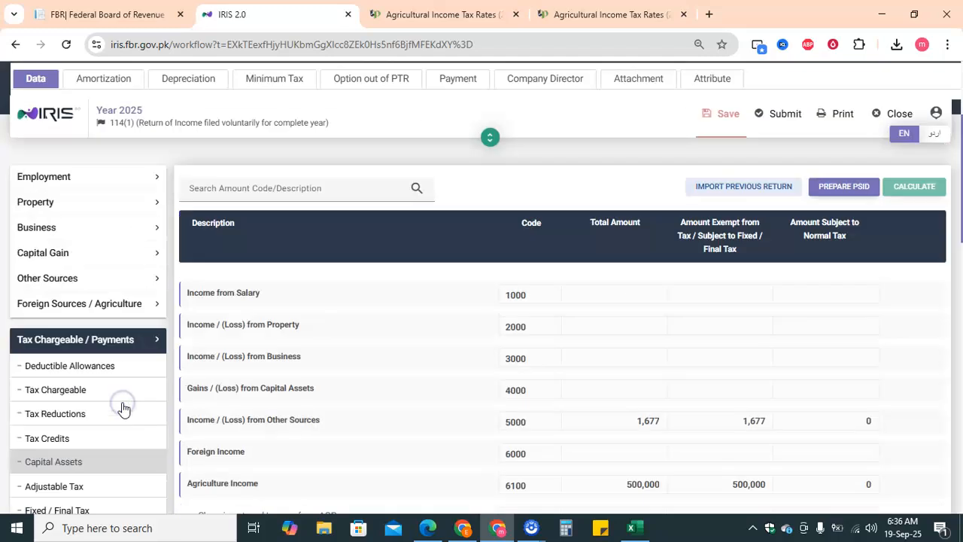
scroll(463, 364, down, 4)
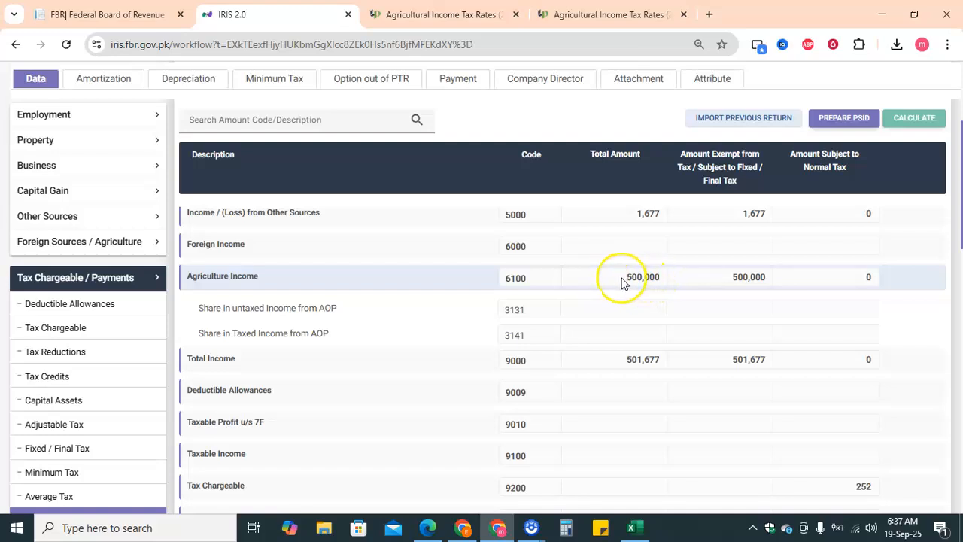
scroll(450, 339, down, 10)
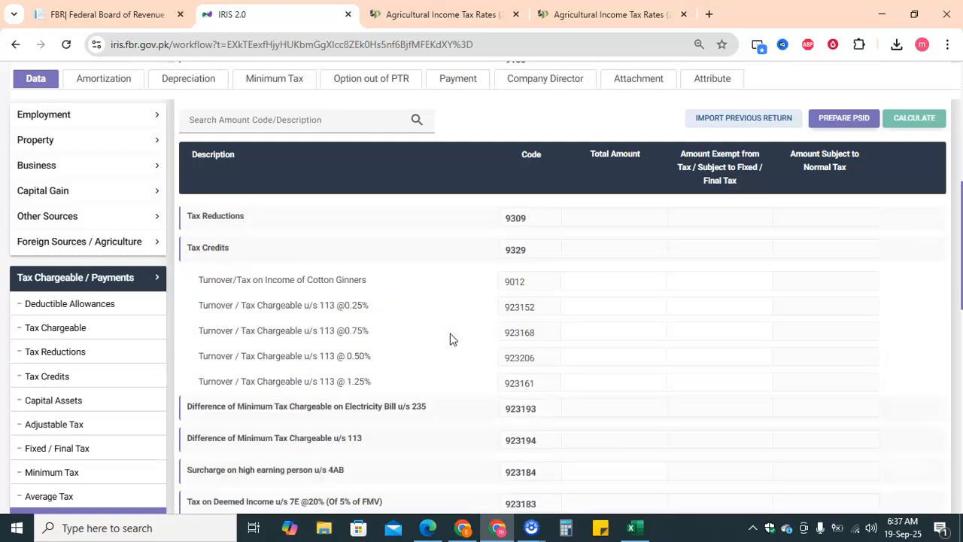
scroll(451, 339, down, 5)
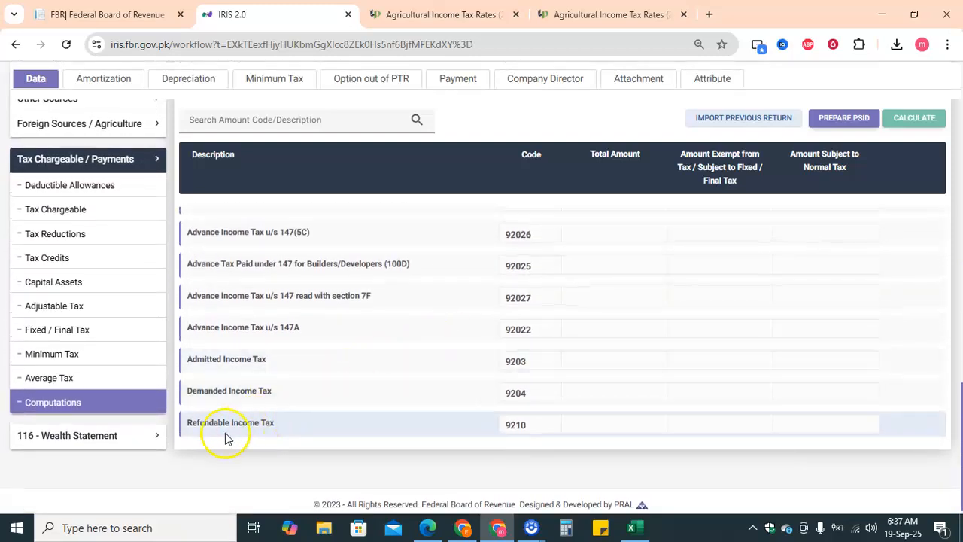
Enter 500,000 as exempt income in the wealth statement's Reconciliation of Net Assets, calculate, and check the unreconciled amount
click(152, 443)
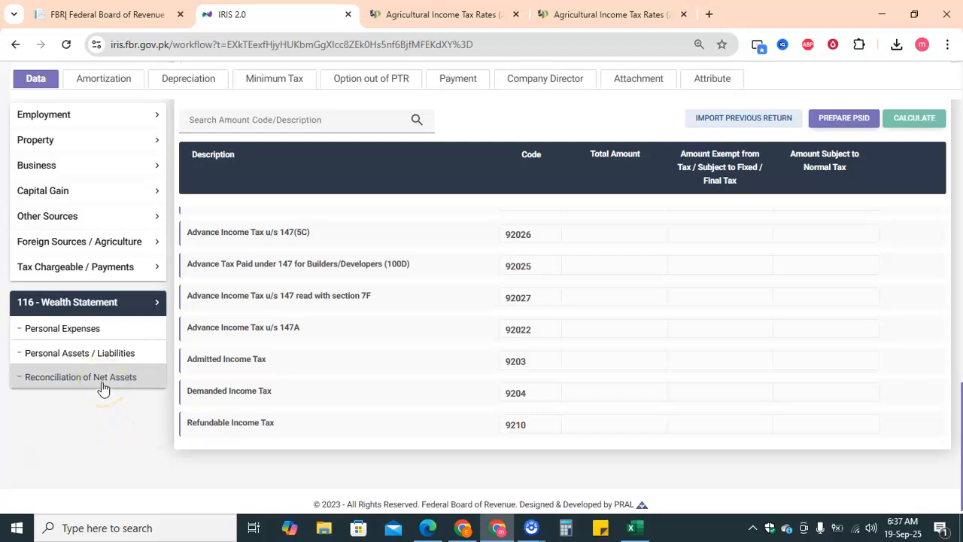
click(103, 389)
scroll(531, 366, down, 3)
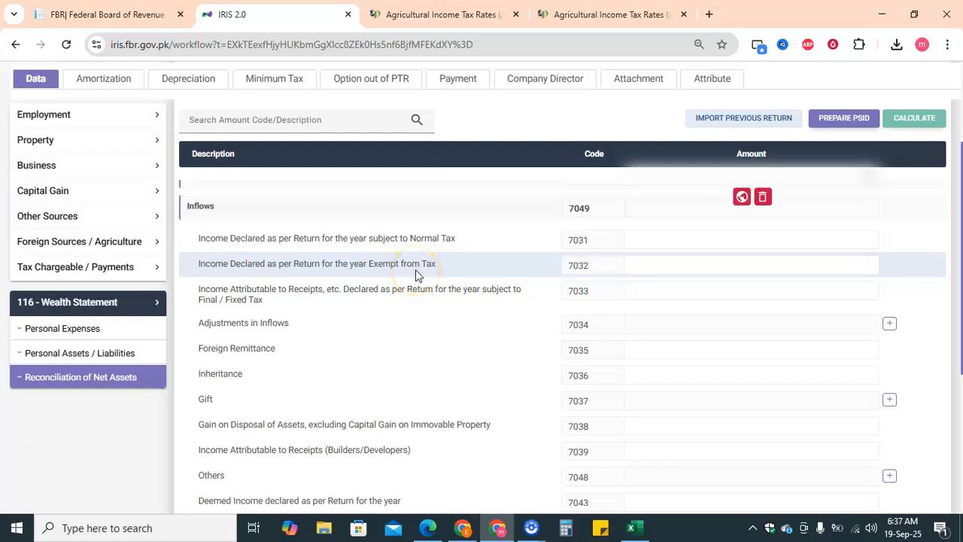
click(753, 266)
text(500,000)
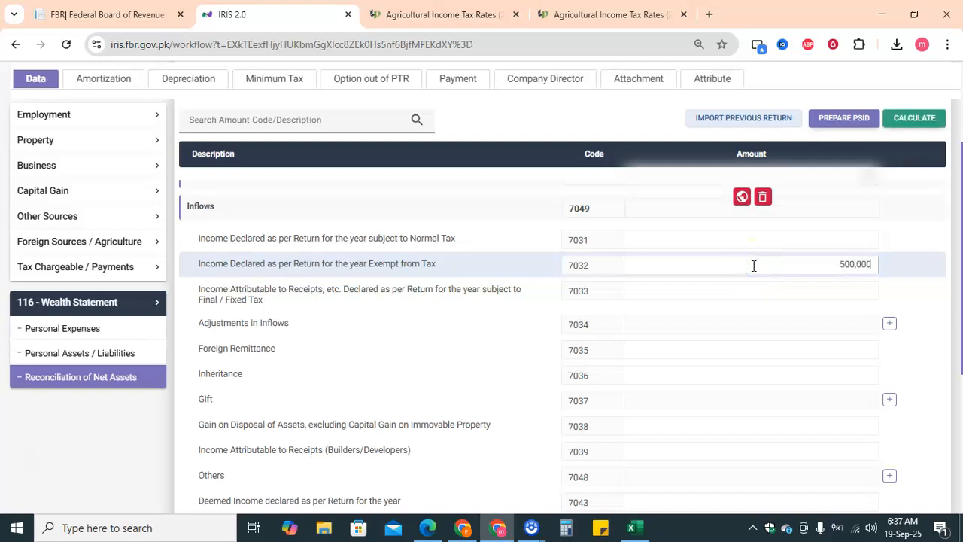
click(924, 118)
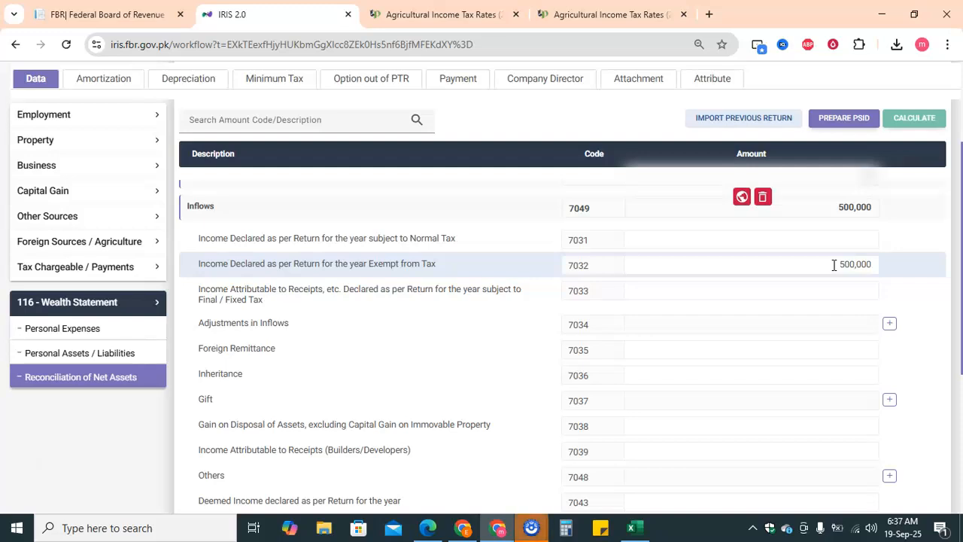
scroll(834, 265, down, 5)
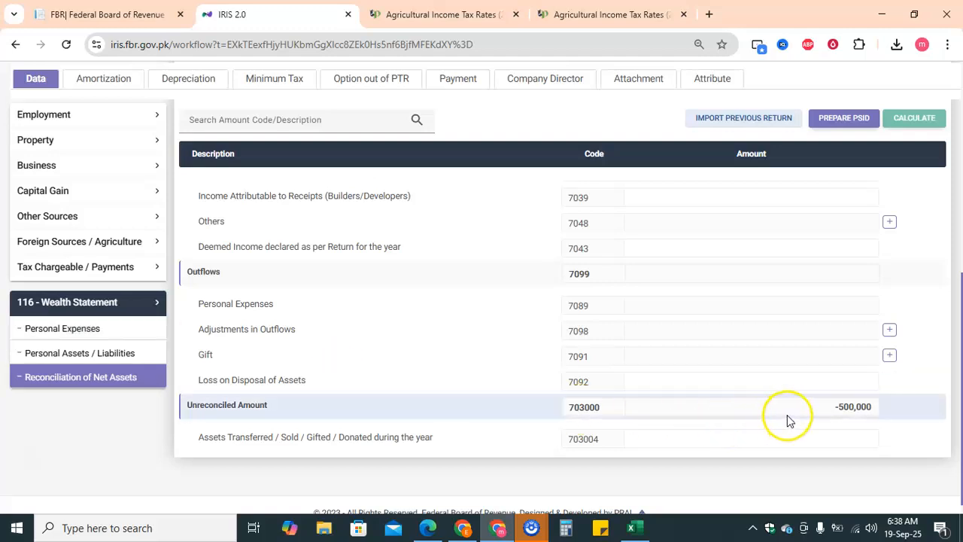
Enter 500,000 as Other Personal / Household Expenses in the wealth statement's Personal Expenses, and calculate
scroll(302, 372, up, 10)
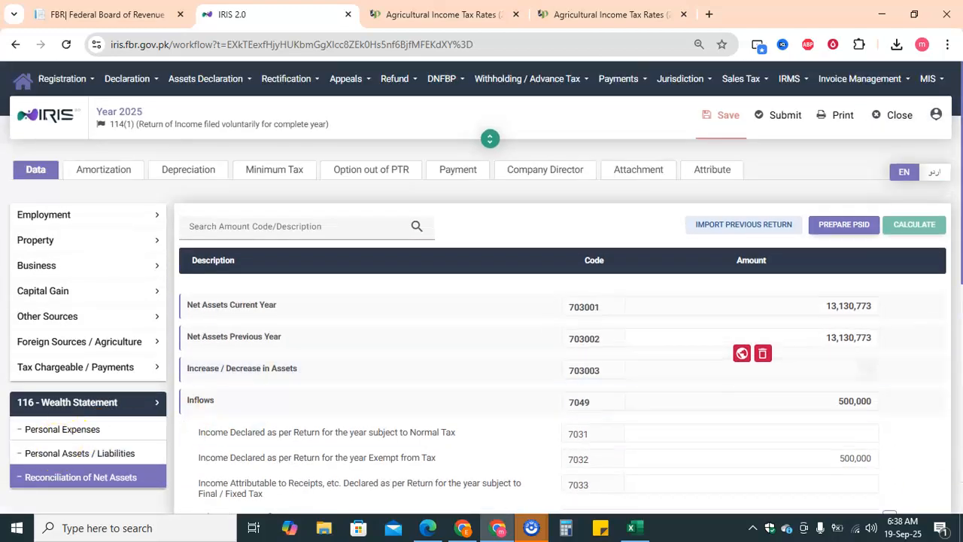
scroll(71, 475, down, 10)
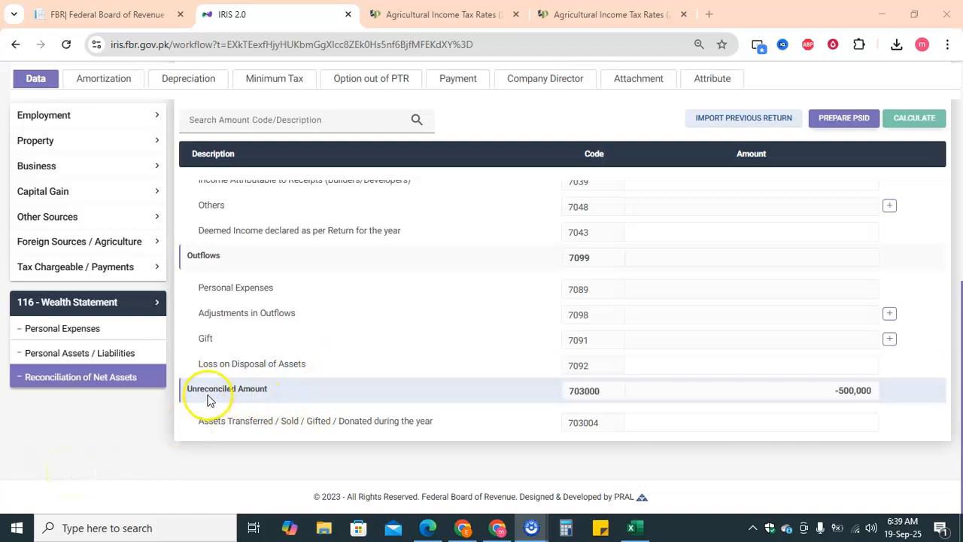
double_click(859, 391)
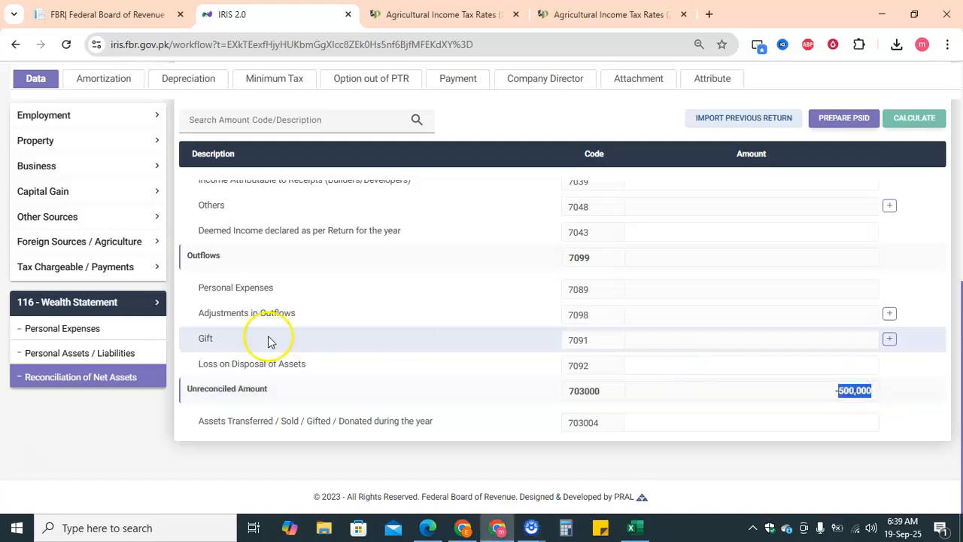
click(113, 325)
scroll(565, 372, down, 4)
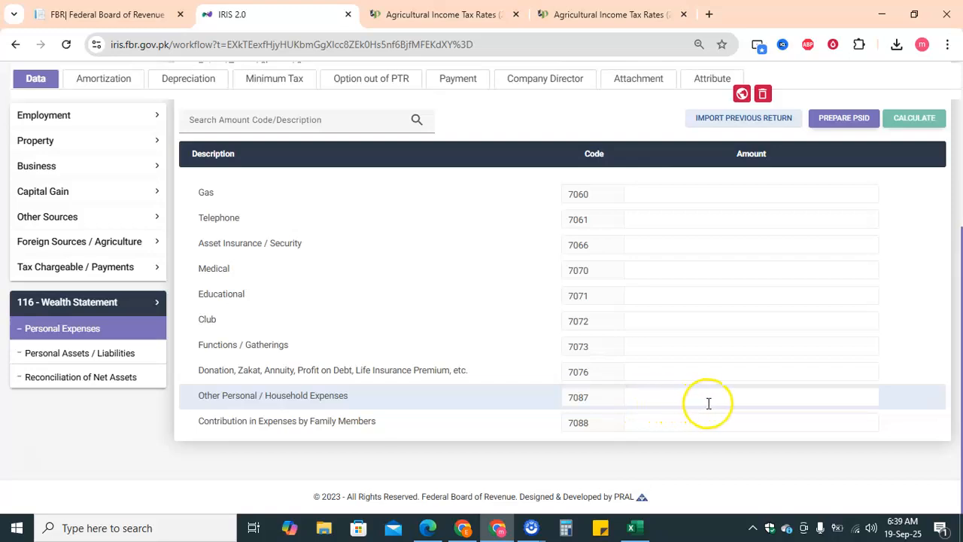
click(782, 397)
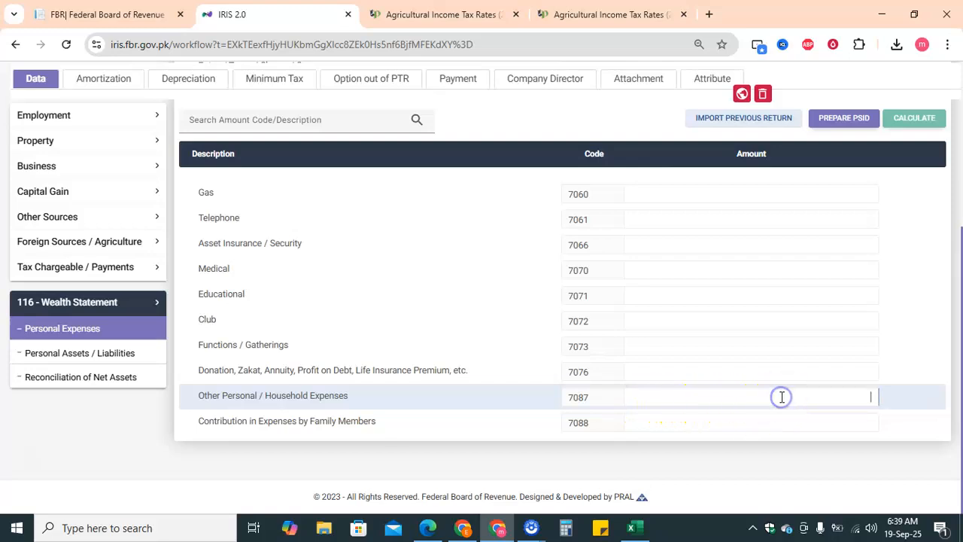
text(500,000)
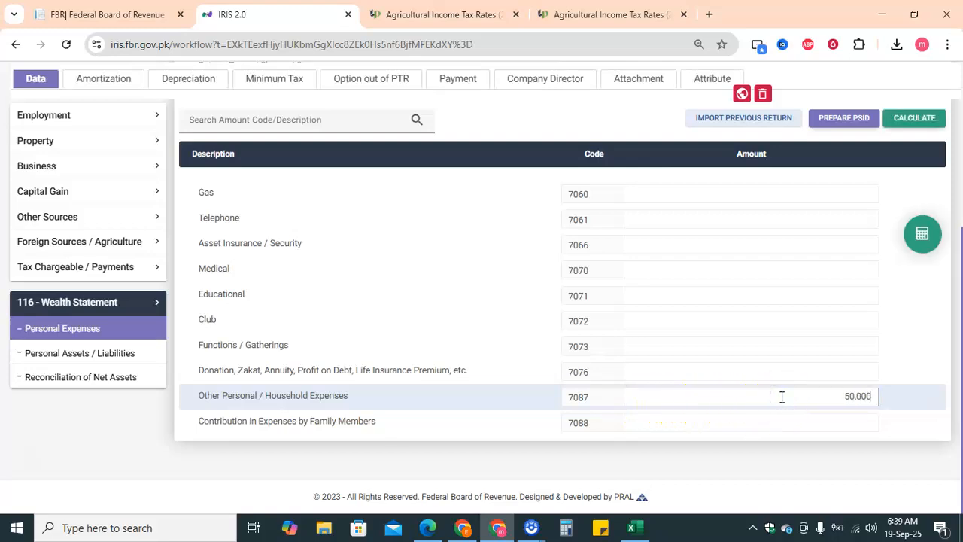
click(921, 235)
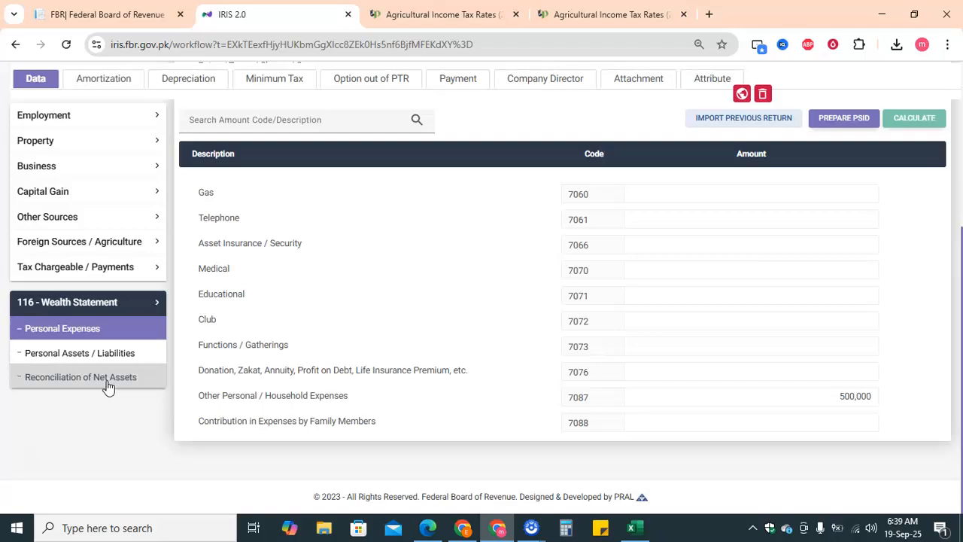
Check the inflows, outflows and unreconciled amount in the Reconciliation of Net Assets, and save the return
click(109, 386)
scroll(376, 397, down, 6)
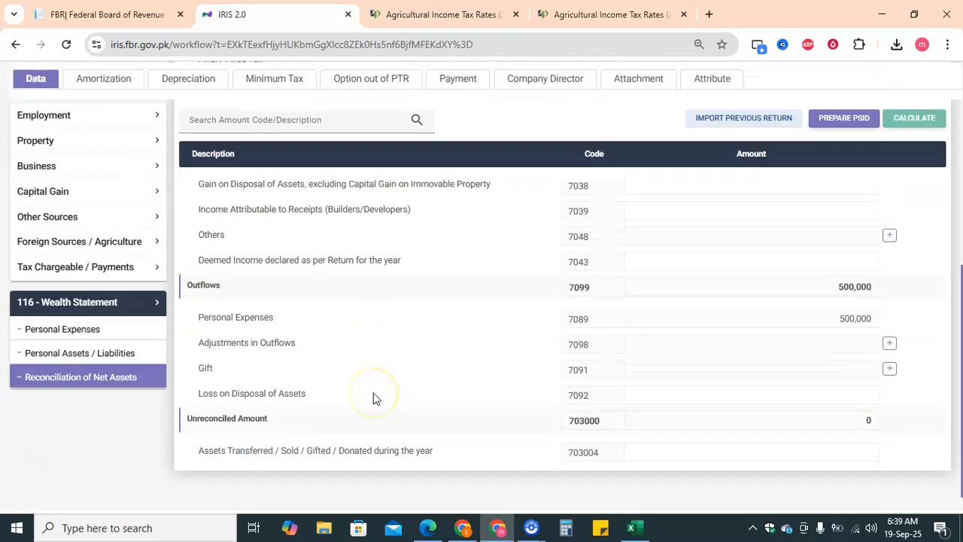
scroll(376, 398, down, 1)
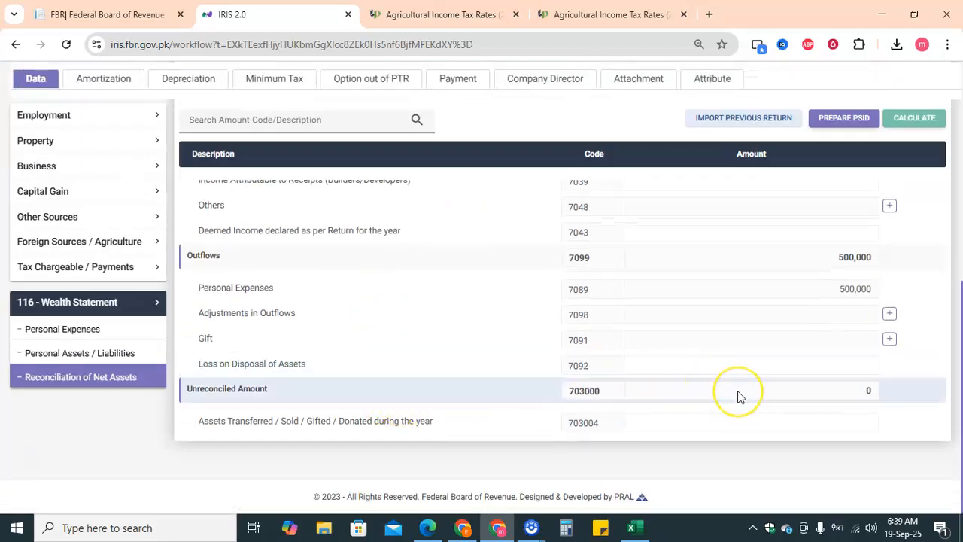
scroll(737, 397, up, 7)
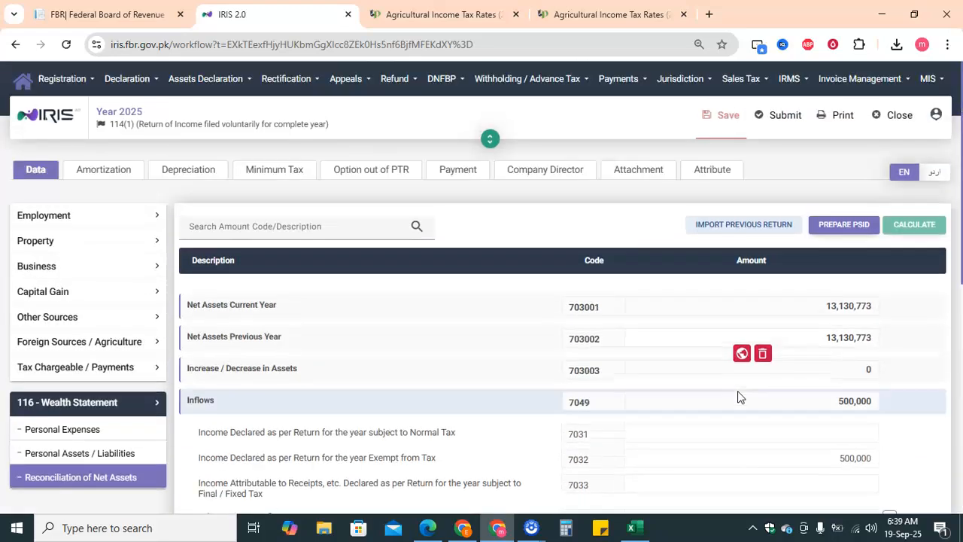
scroll(737, 398, down, 3)
scroll(737, 397, up, 3)
click(732, 128)
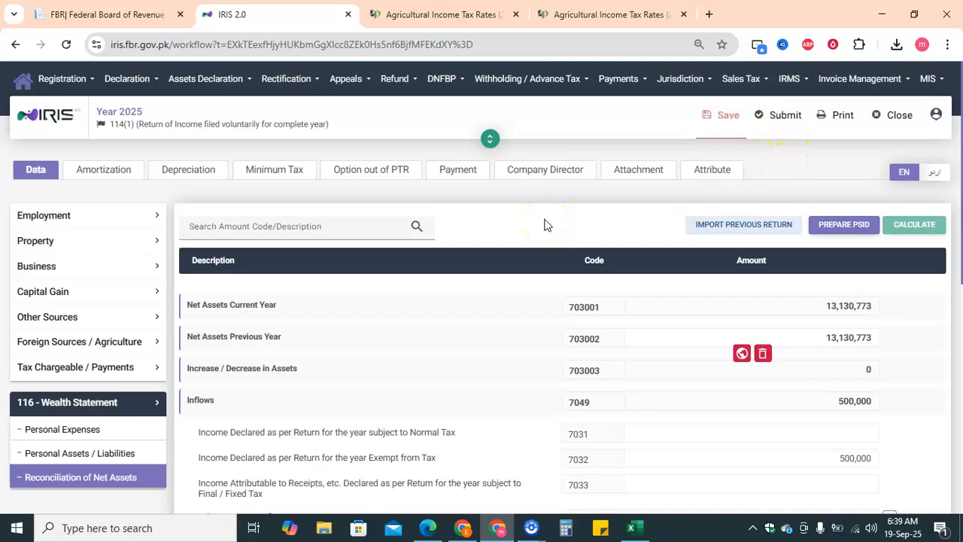
scroll(547, 224, down, 5)
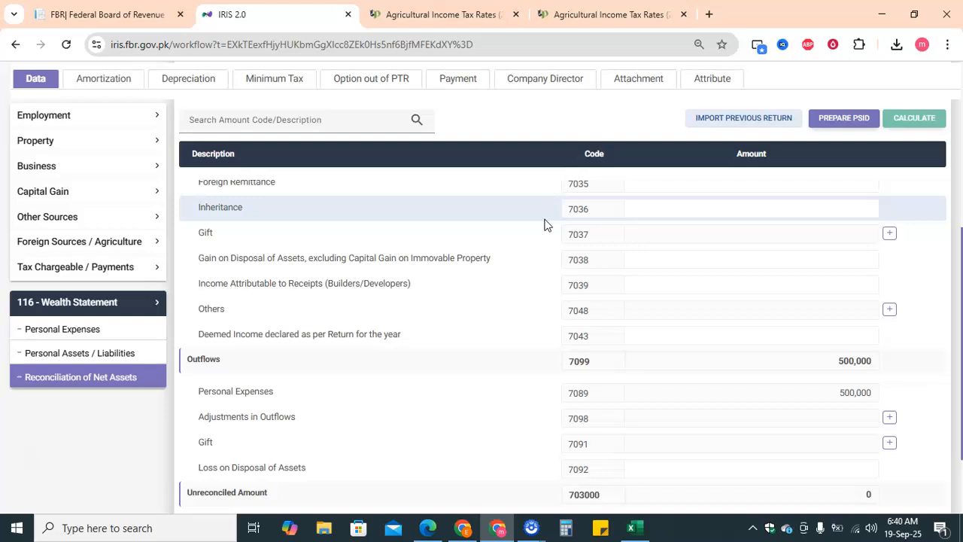
click(434, 381)
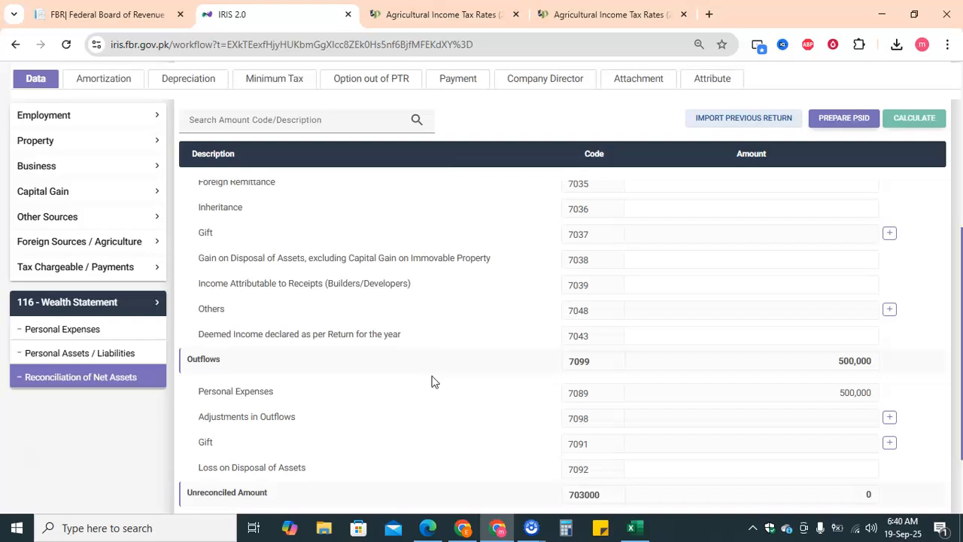
Open the Capital Assets section under tax chargeable and review its property categories and section 7E totals
click(136, 272)
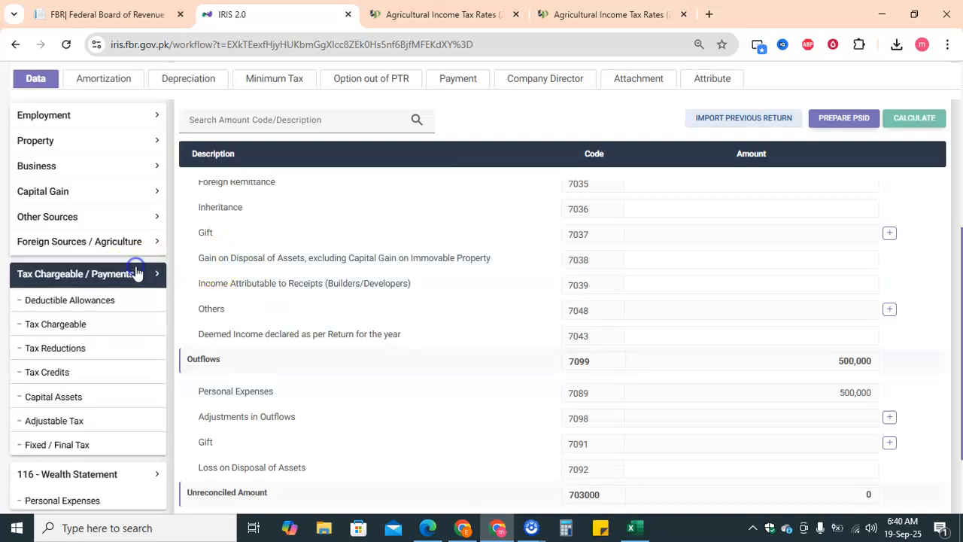
scroll(105, 436, down, 1)
scroll(106, 437, down, 1)
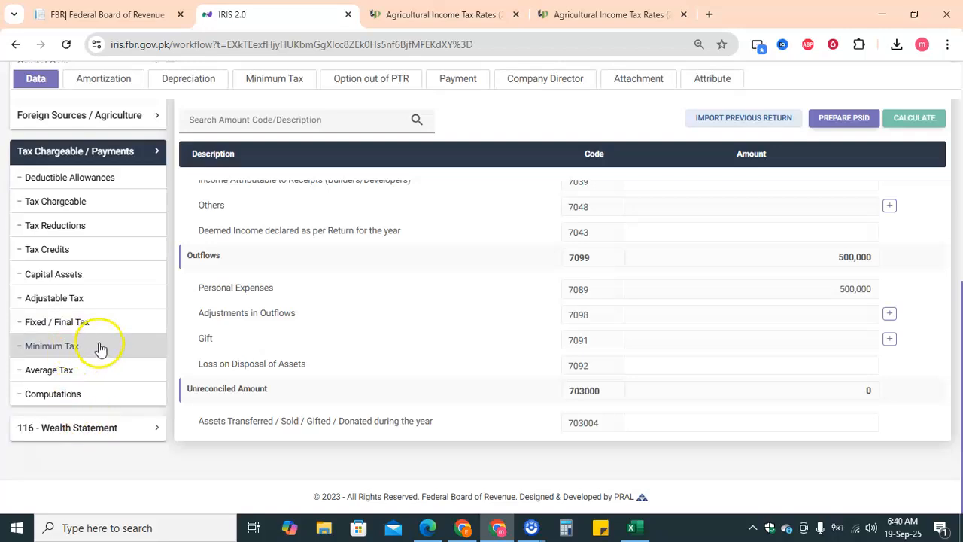
click(90, 276)
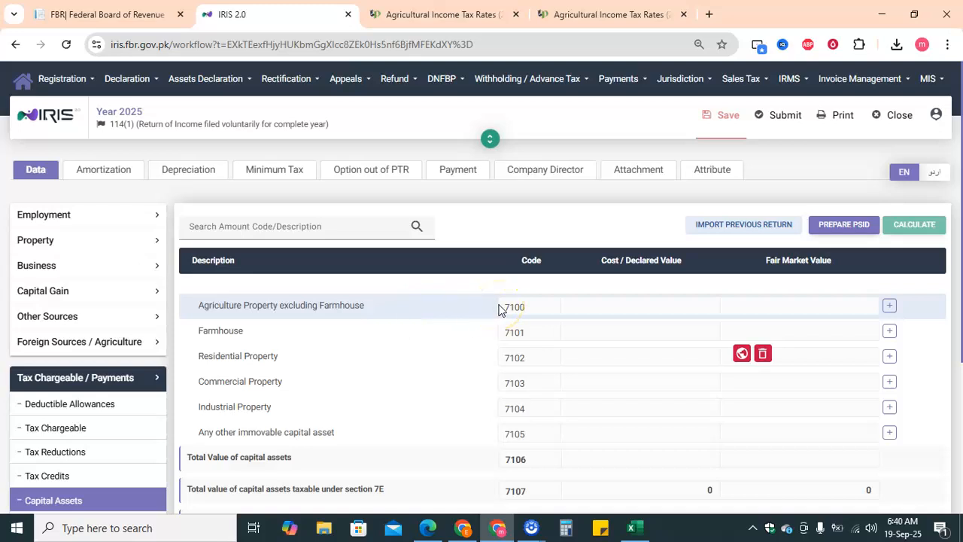
click(891, 306)
click(549, 407)
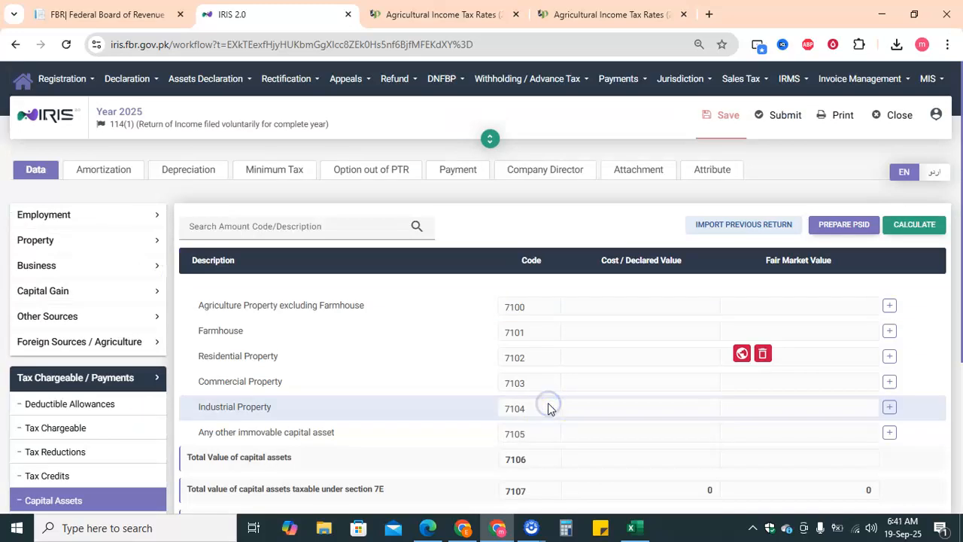
click(202, 431)
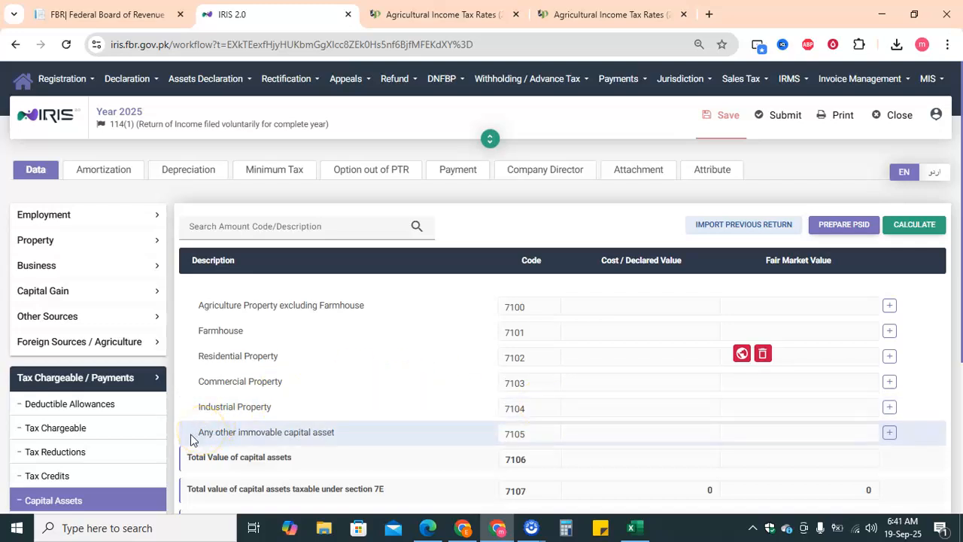
scroll(168, 452, down, 3)
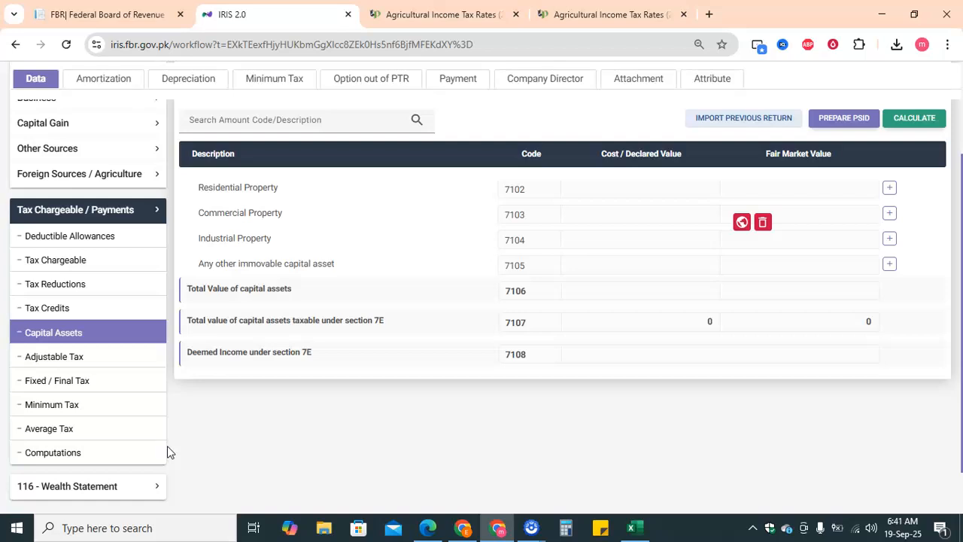
Show the wealth statement sections, return to Capital Assets, and view the blank entry form for agriculture property excluding farmhouse without submitting it
click(155, 486)
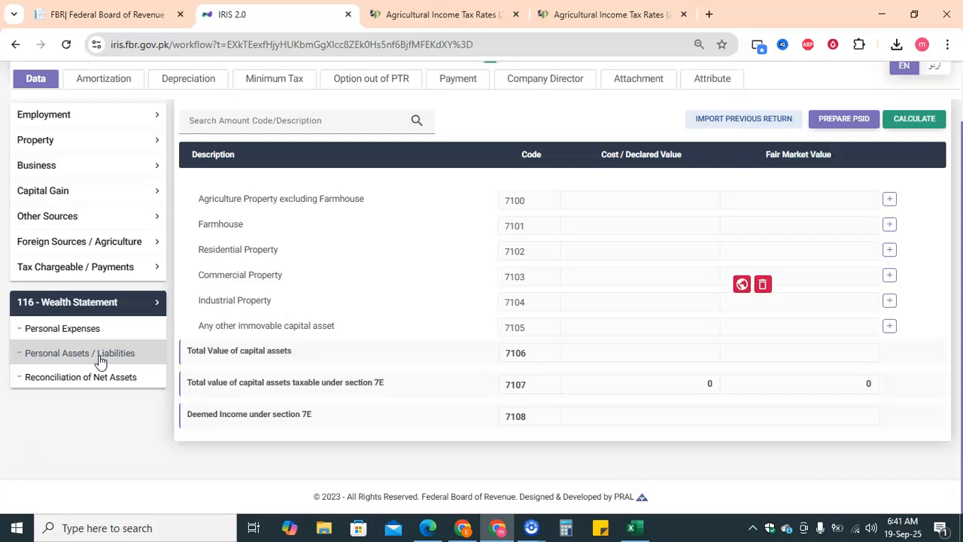
click(65, 360)
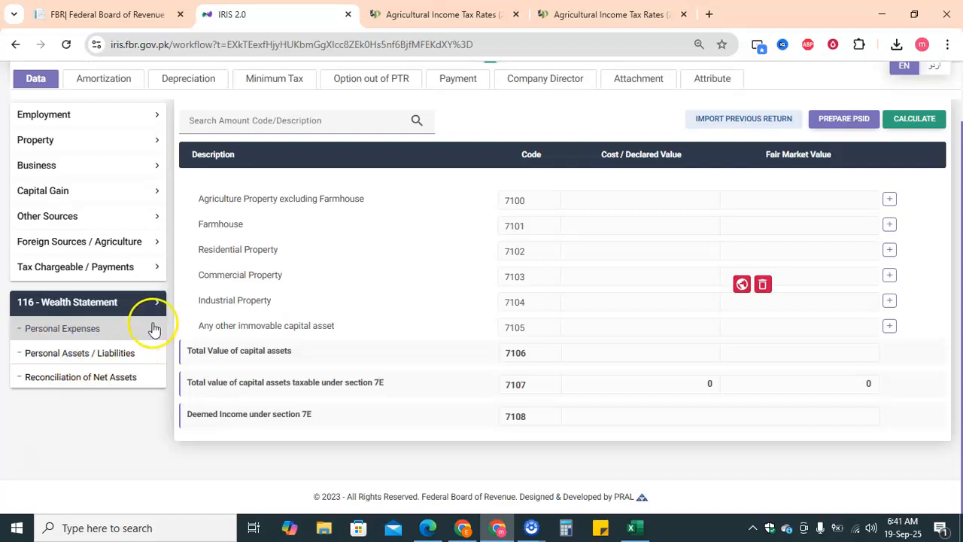
click(154, 271)
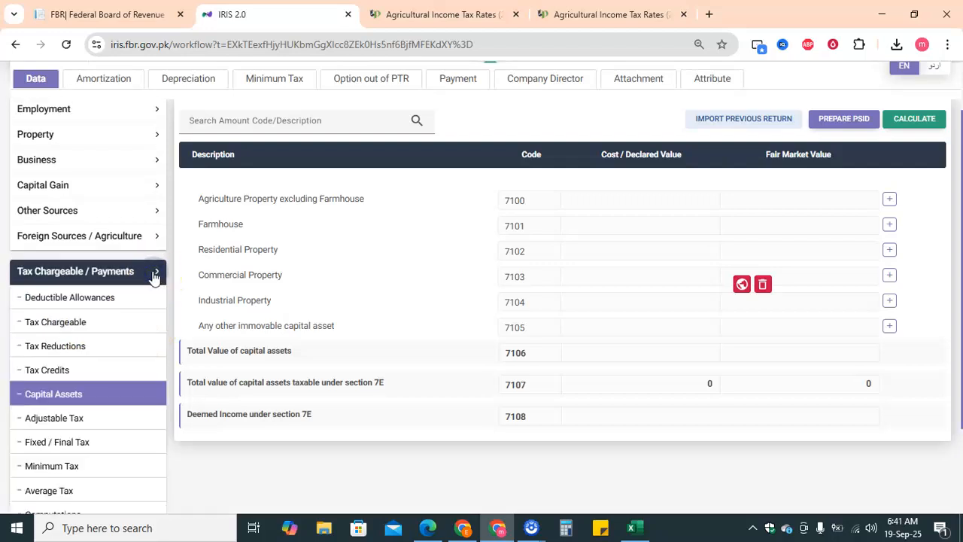
click(83, 399)
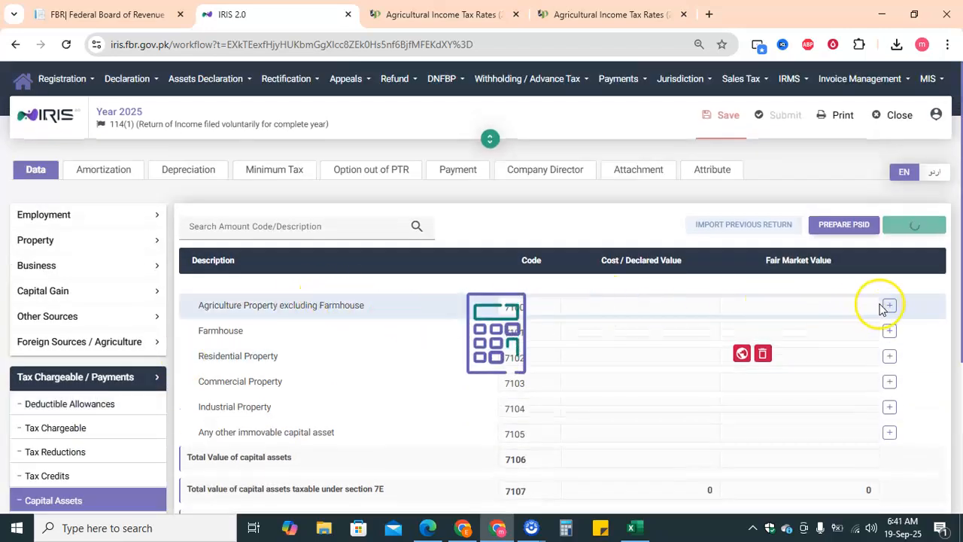
click(890, 308)
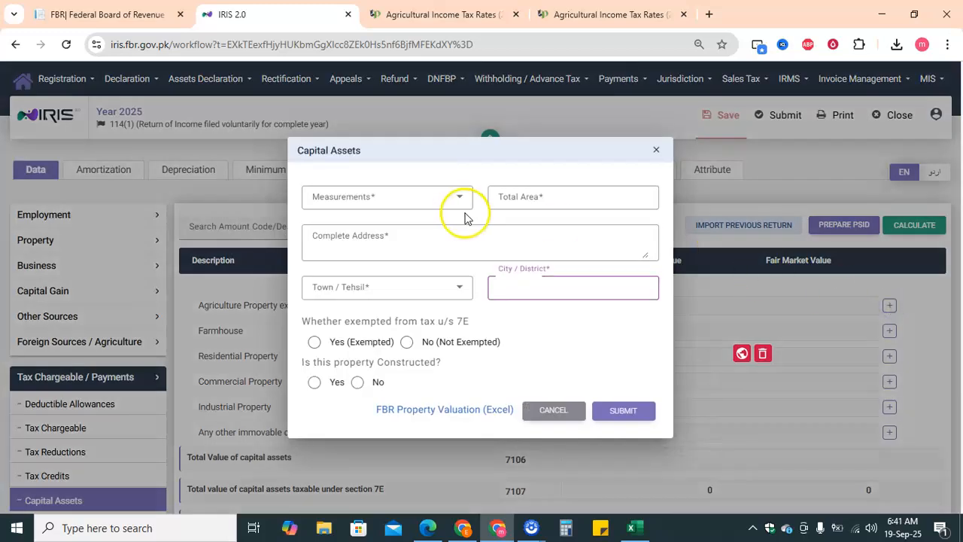
click(446, 247)
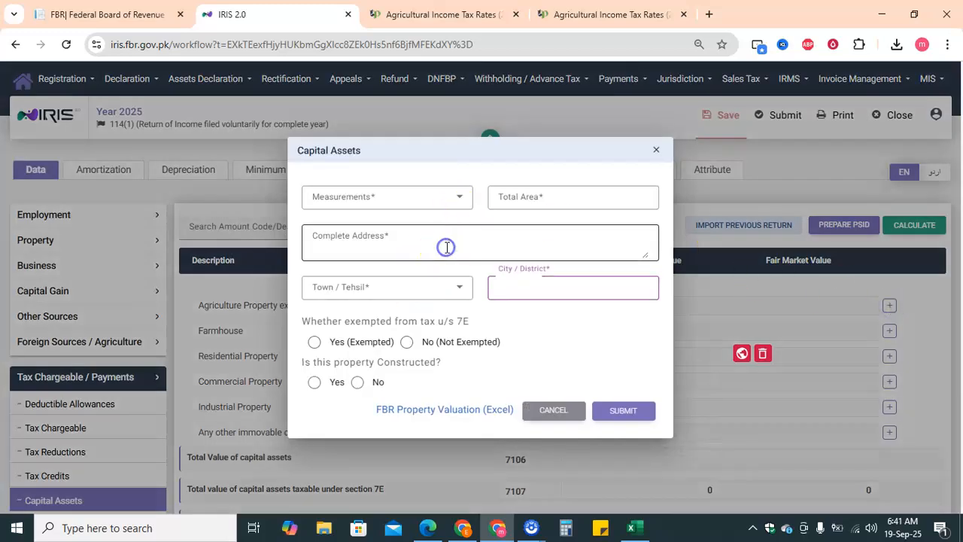
click(552, 413)
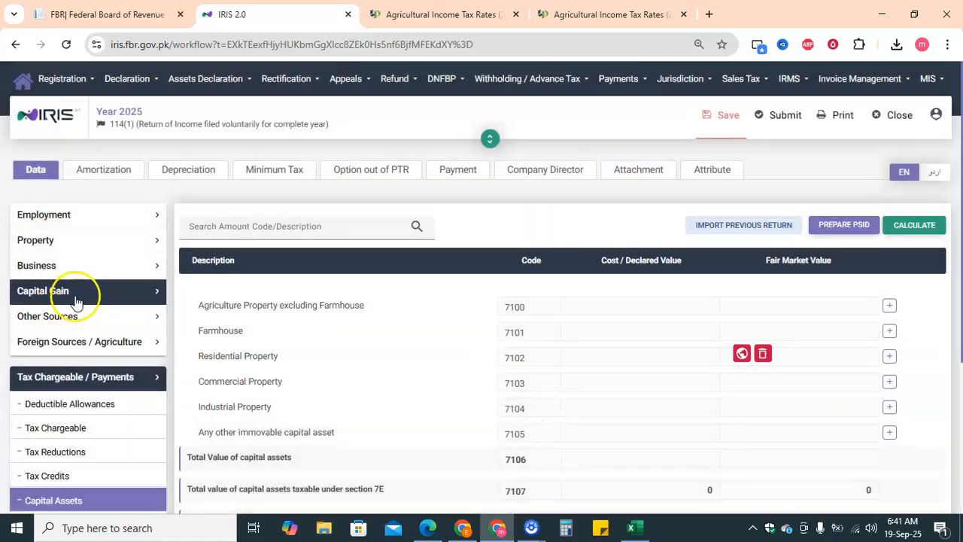
Start another entry in the Agriculture income section, try Punjab and Sindh as its province, and cancel it
click(136, 340)
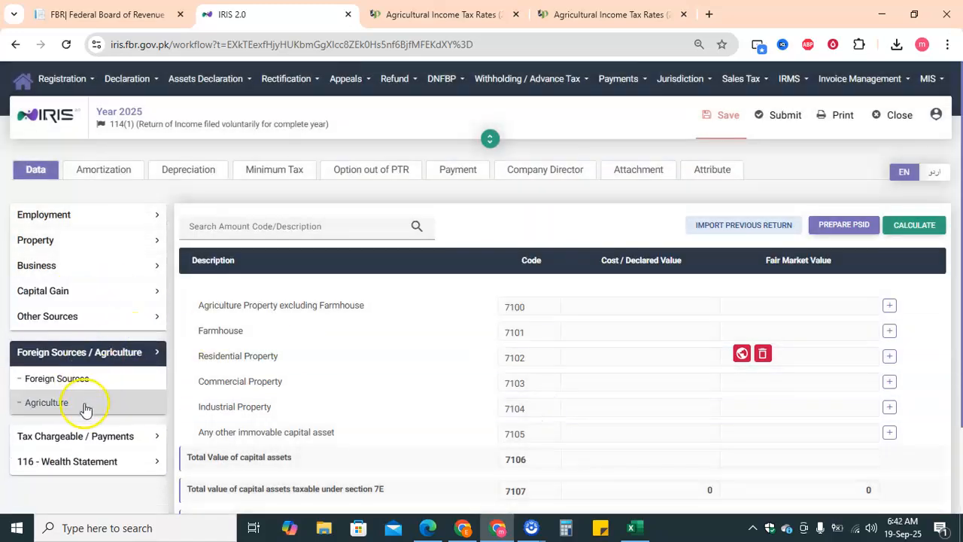
click(85, 407)
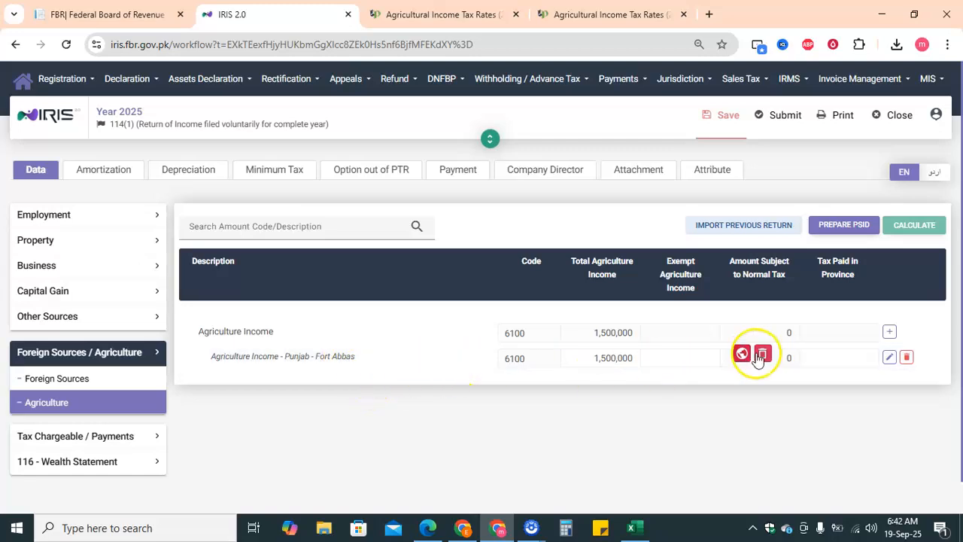
click(889, 332)
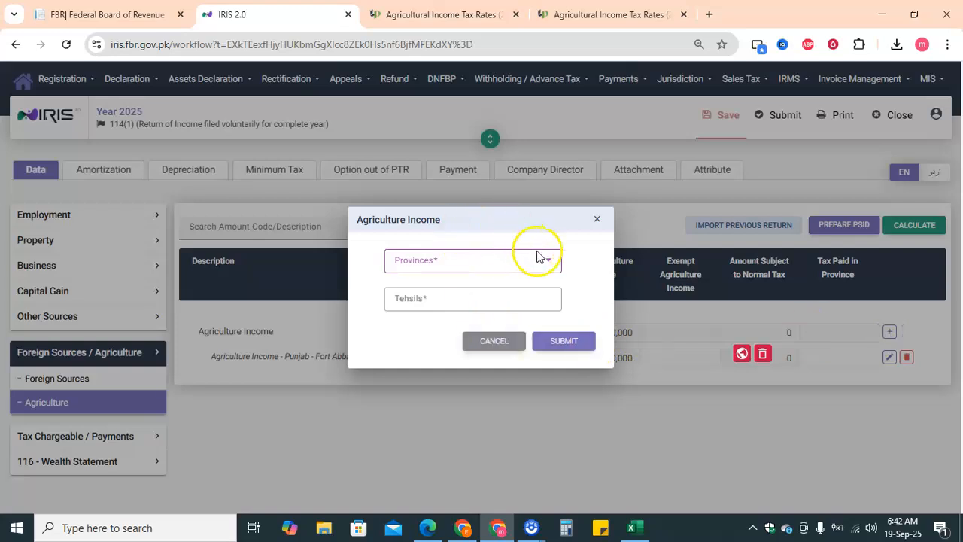
click(546, 263)
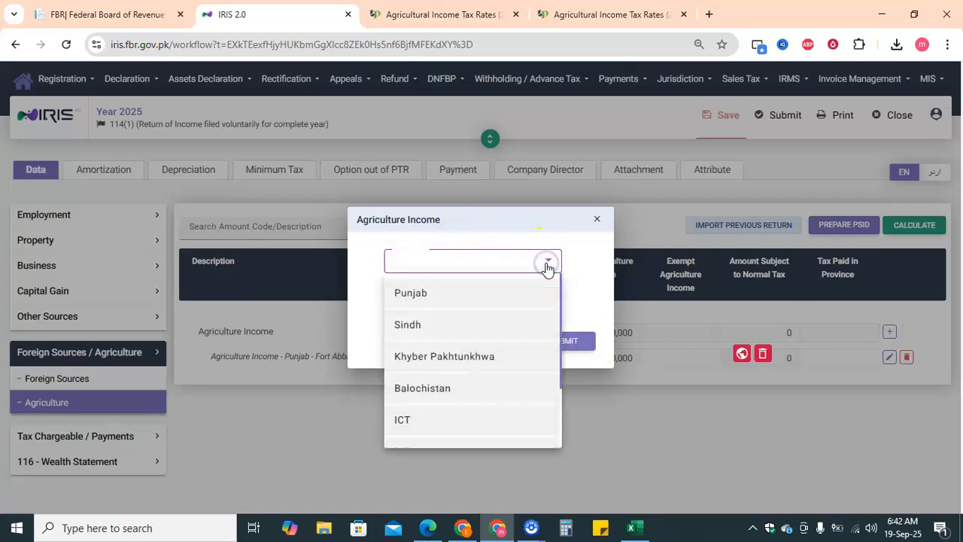
click(471, 295)
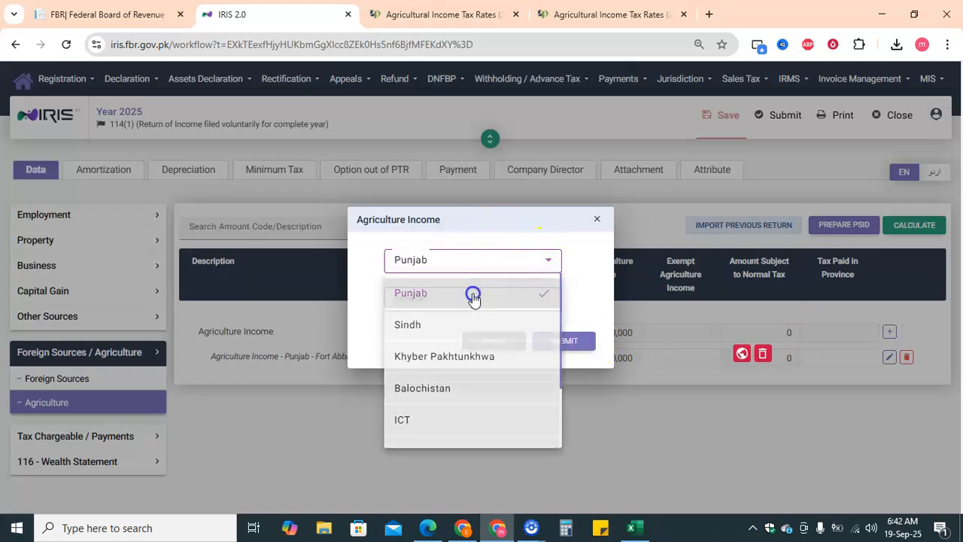
click(536, 262)
click(435, 320)
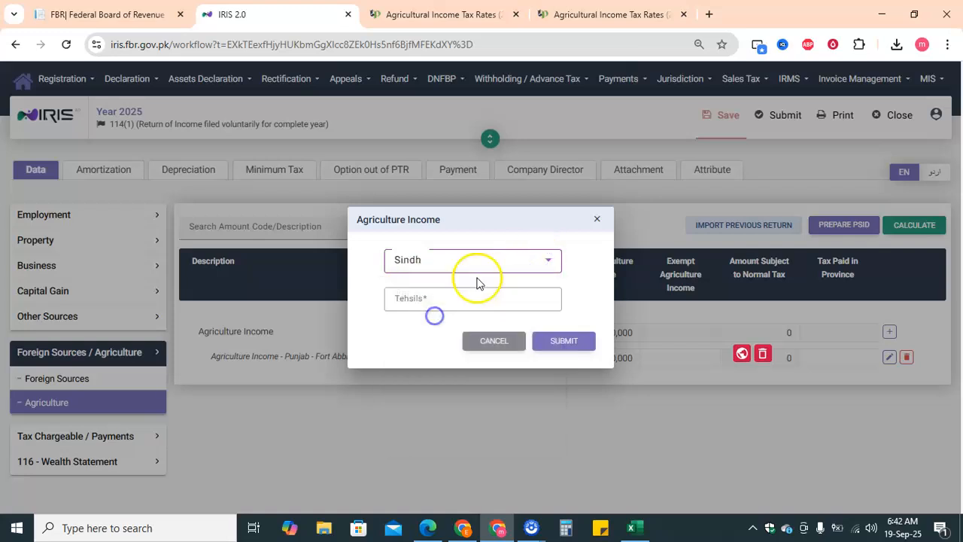
click(496, 343)
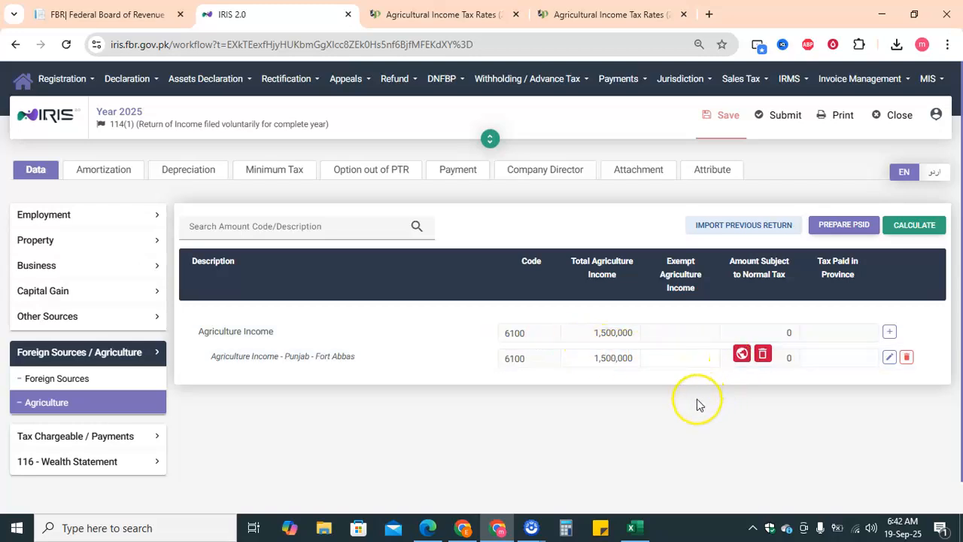